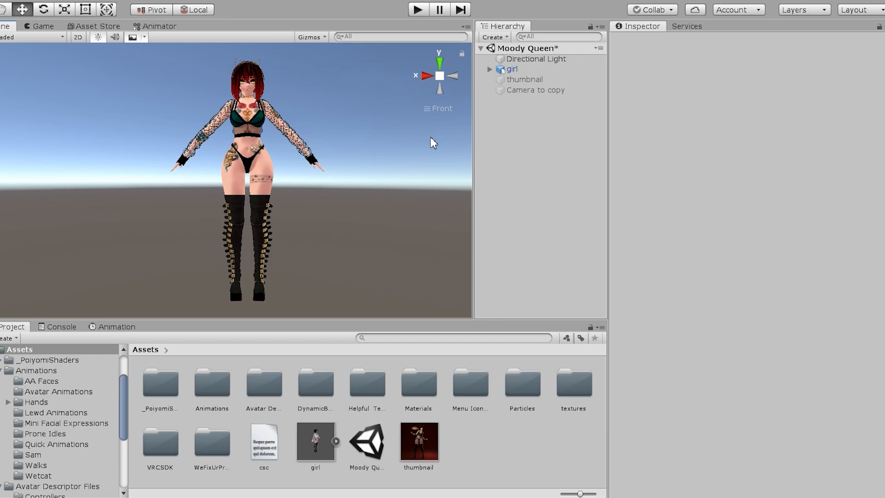
Select the girl avatar and inspect its upper body up close in the scene
{"action": "left_click", "coordinate": [514, 70]}
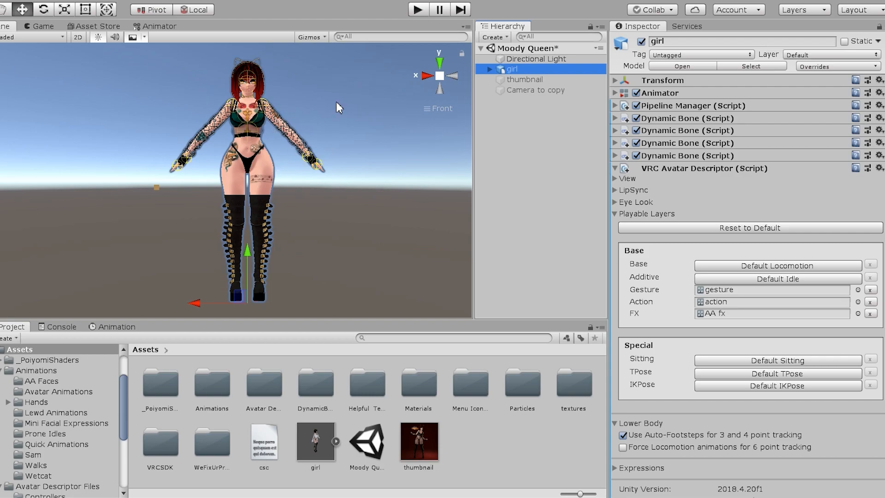
{"action": "middle_click_drag", "start_coordinate": [275, 92], "coordinate": [279, 137]}
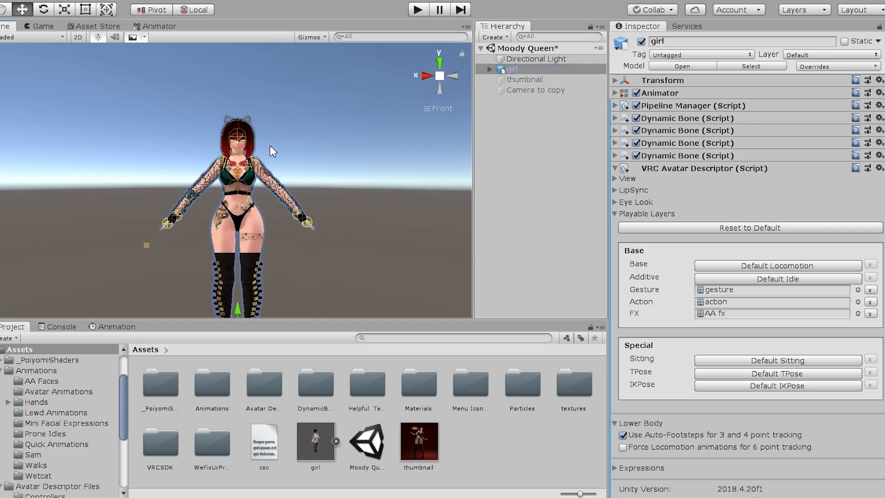
{"action": "scroll", "coordinate": [271, 140], "scroll_direction": "up", "scroll_amount": 8}
{"action": "scroll", "coordinate": [305, 120], "scroll_direction": "up", "scroll_amount": 2}
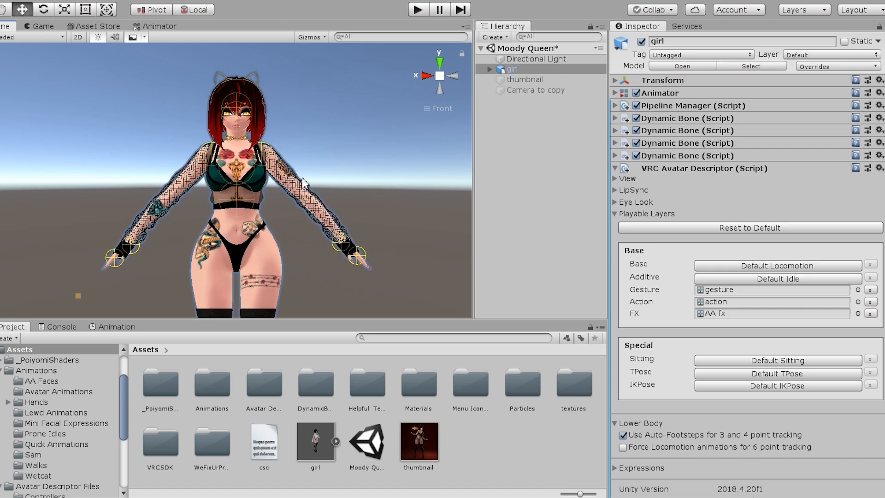
Open the vrc_AvatarV3LocomotionLayer controller from the VRCSDK Examples3 animation controllers folder
{"action": "double_click", "coordinate": [169, 444]}
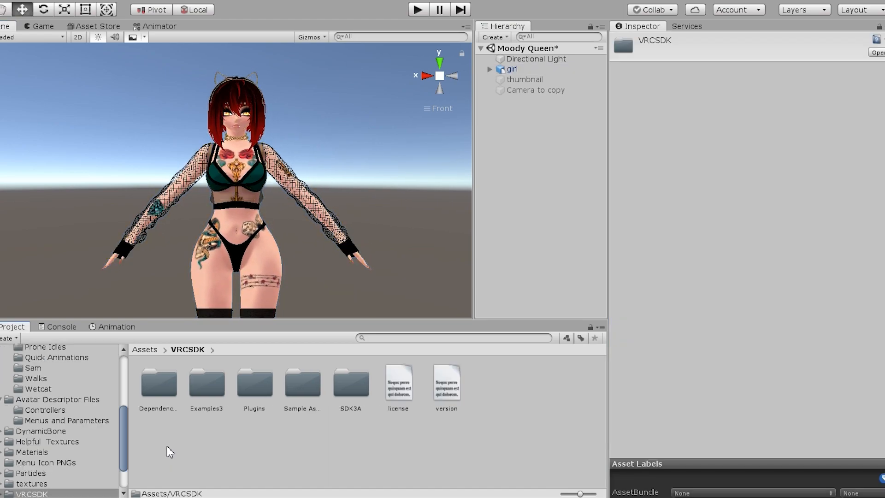
{"action": "double_click", "coordinate": [202, 386]}
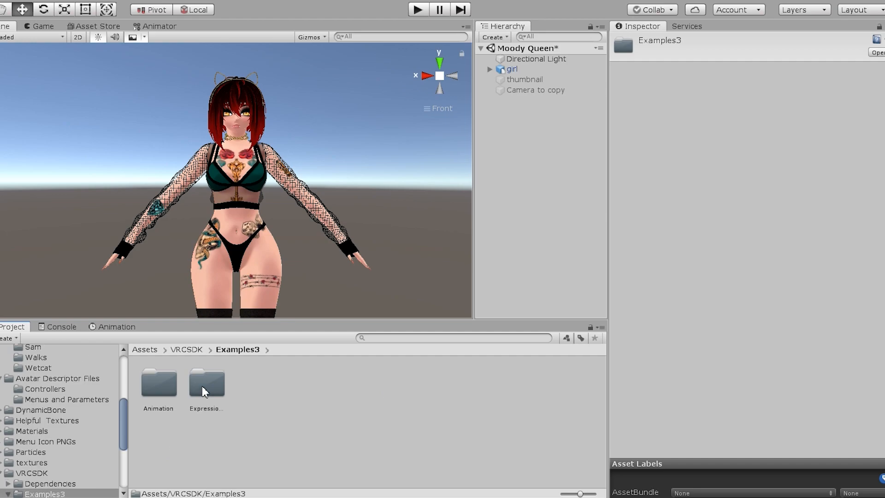
{"action": "left_click", "coordinate": [150, 385]}
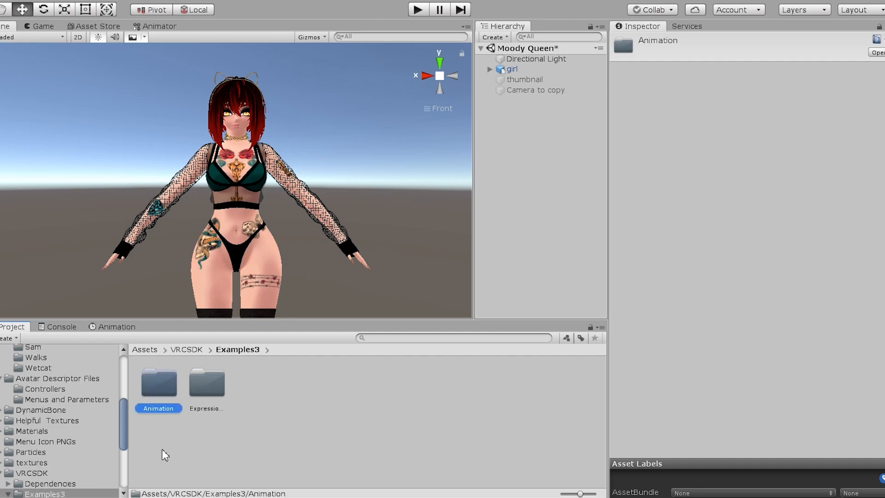
{"action": "double_click", "coordinate": [161, 387]}
{"action": "double_click", "coordinate": [207, 386]}
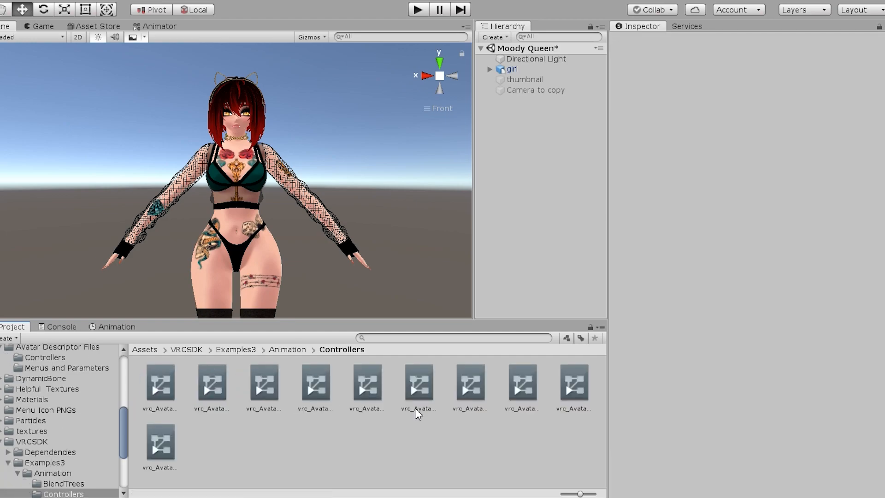
{"action": "left_click", "coordinate": [417, 391]}
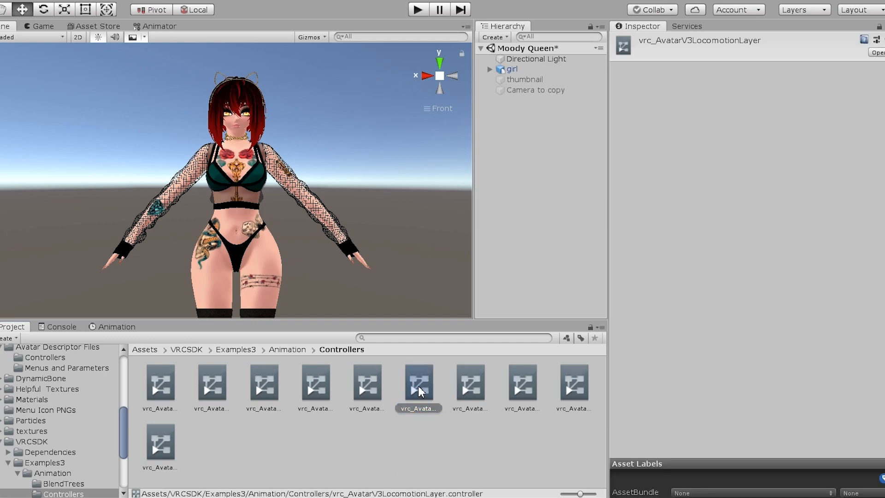
{"action": "double_click", "coordinate": [418, 386]}
Inspect the Standing, Crouching and Prone states in the Locomotion layer
{"action": "scroll", "coordinate": [371, 140], "scroll_direction": "down", "scroll_amount": 5}
{"action": "middle_click_drag", "start_coordinate": [348, 205], "coordinate": [379, 182]}
{"action": "scroll", "coordinate": [366, 145], "scroll_direction": "up", "scroll_amount": 5}
{"action": "scroll", "coordinate": [379, 184], "scroll_direction": "up", "scroll_amount": 2}
{"action": "left_click", "coordinate": [308, 110]}
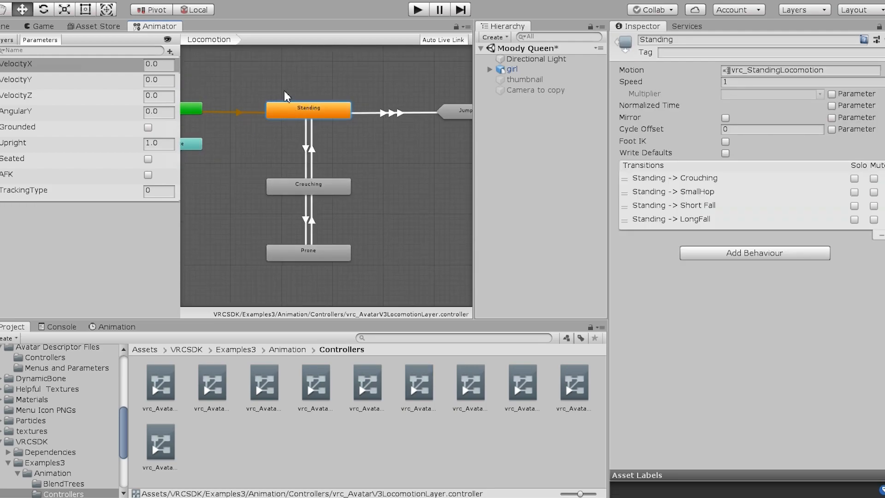
{"action": "left_click", "coordinate": [308, 187]}
{"action": "left_click", "coordinate": [313, 253]}
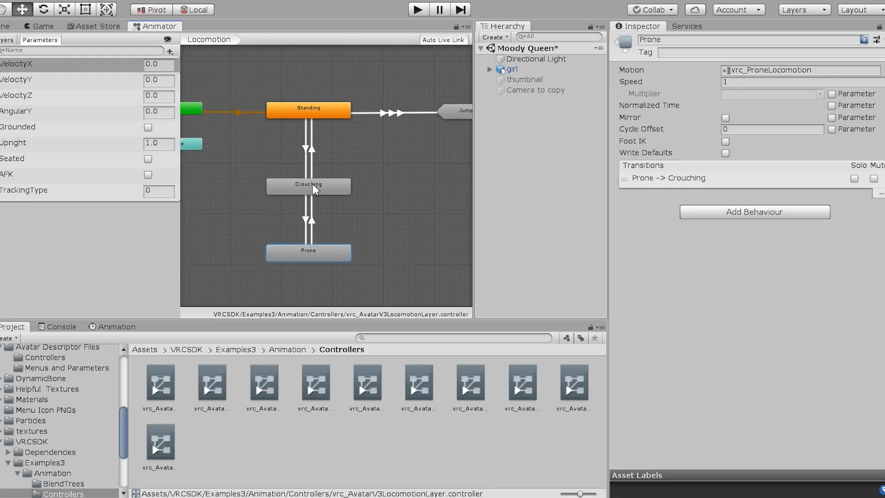
{"action": "left_click", "coordinate": [307, 114]}
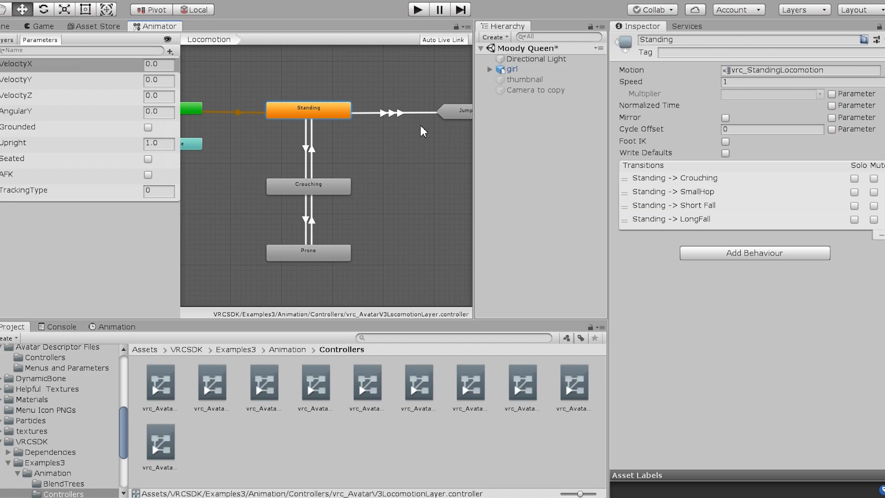
Open the Standing state's vrc_StandingLocomotion blend tree and enlarge its animation preview
{"action": "double_click", "coordinate": [329, 114]}
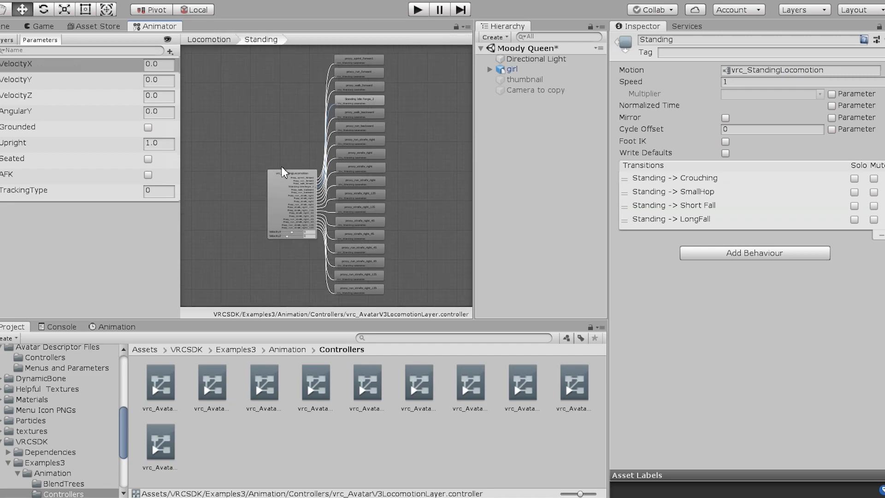
{"action": "left_click", "coordinate": [288, 189]}
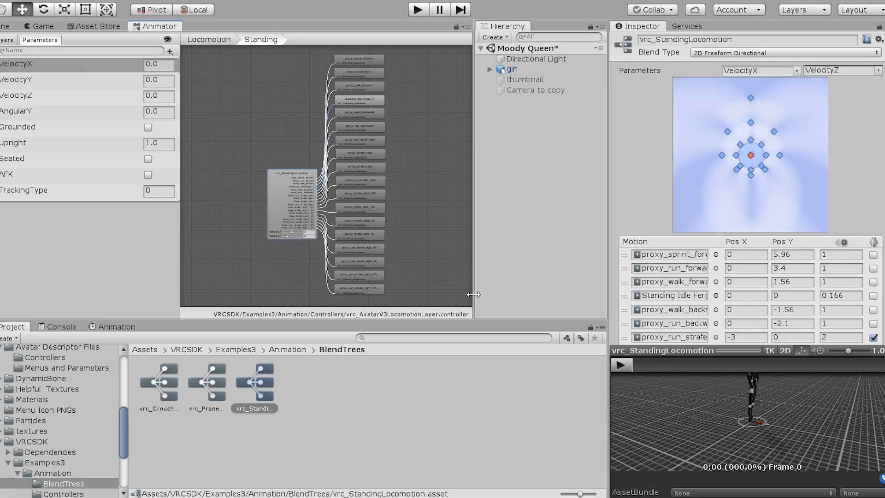
{"action": "left_click_drag", "start_coordinate": [719, 350], "coordinate": [721, 317]}
{"action": "scroll", "coordinate": [806, 371], "scroll_direction": "up", "scroll_amount": 2}
{"action": "middle_click_drag", "start_coordinate": [823, 372], "coordinate": [777, 470]}
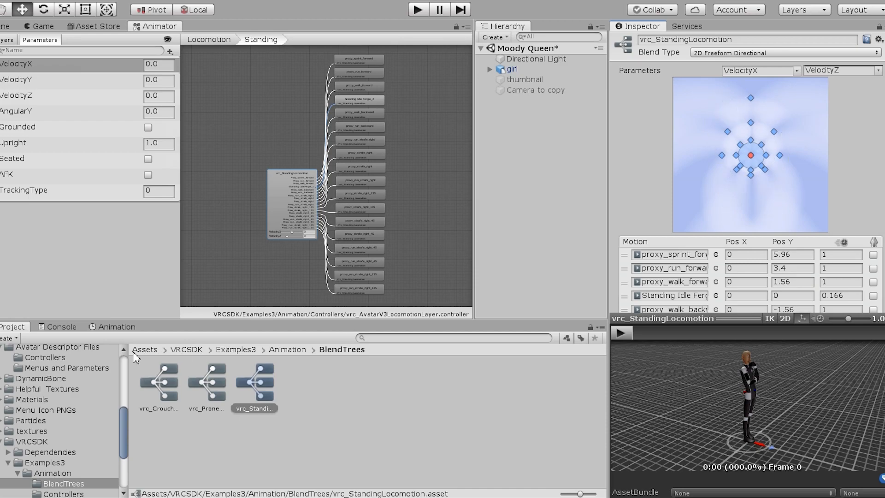
Use the girl model from the Assets folder as the avatar in the blend tree preview
{"action": "left_click", "coordinate": [6, 27]}
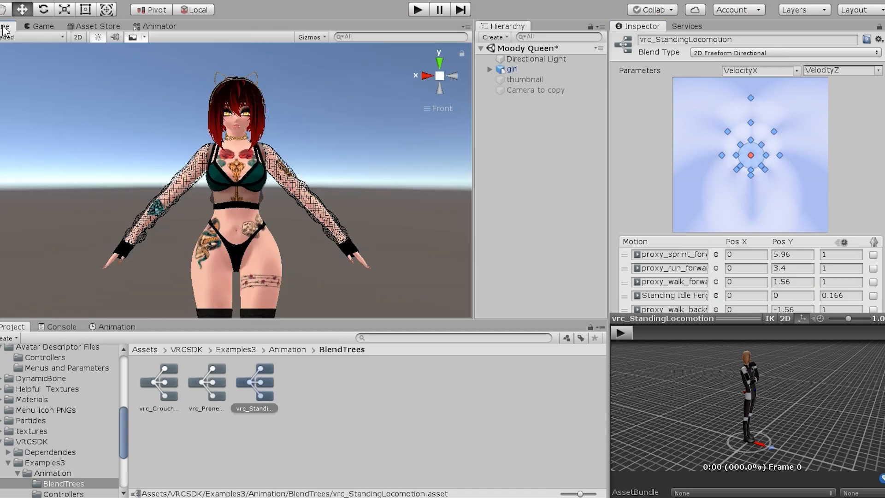
{"action": "left_click", "coordinate": [150, 349]}
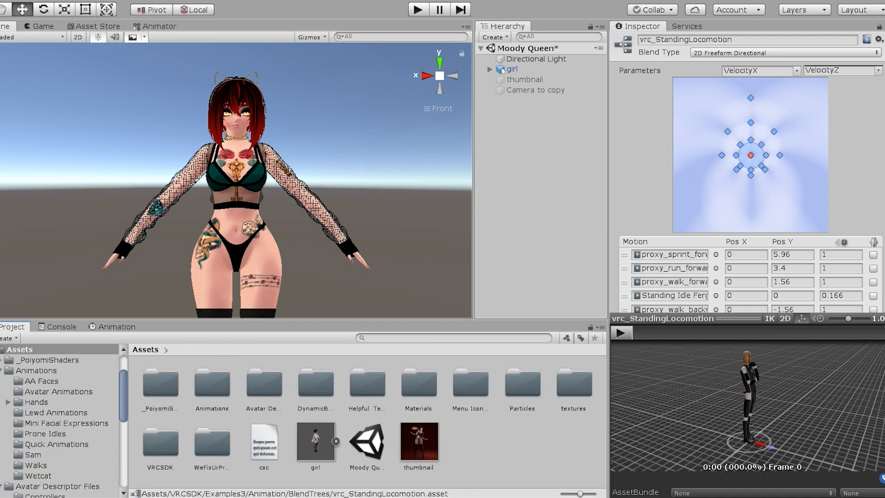
{"action": "left_click_drag", "start_coordinate": [317, 443], "coordinate": [795, 397]}
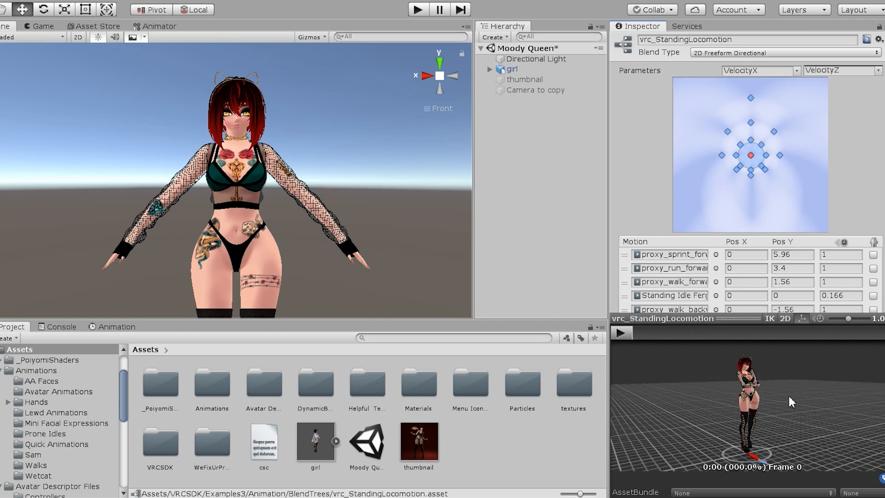
Review the motions and their positions in the standing blend tree
{"action": "left_click", "coordinate": [157, 26]}
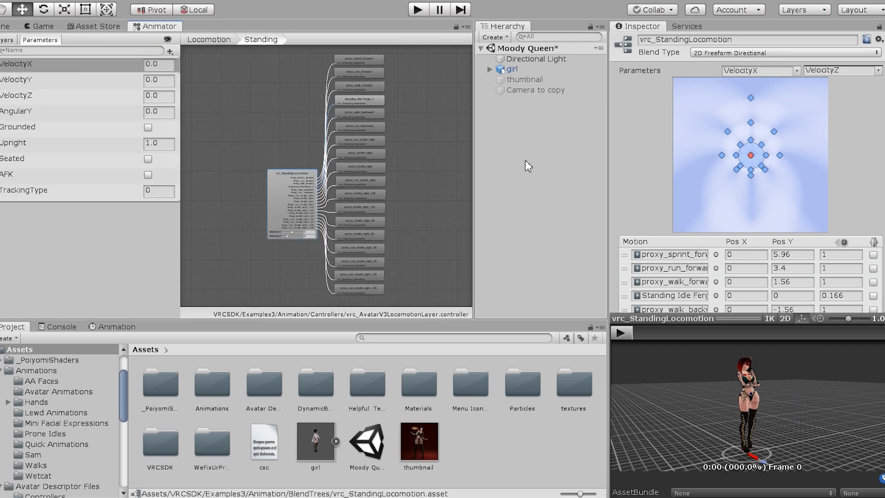
{"action": "scroll", "coordinate": [752, 158], "scroll_direction": "down", "scroll_amount": 5}
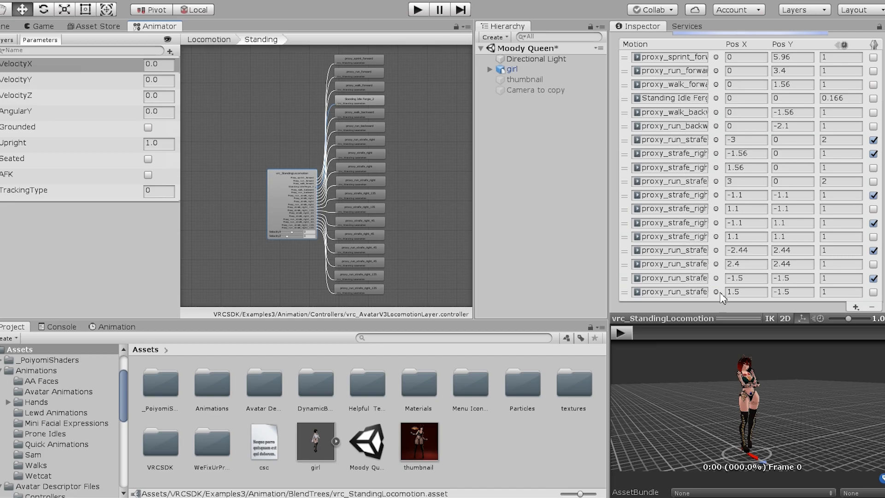
{"action": "scroll", "coordinate": [756, 253], "scroll_direction": "up", "scroll_amount": 5}
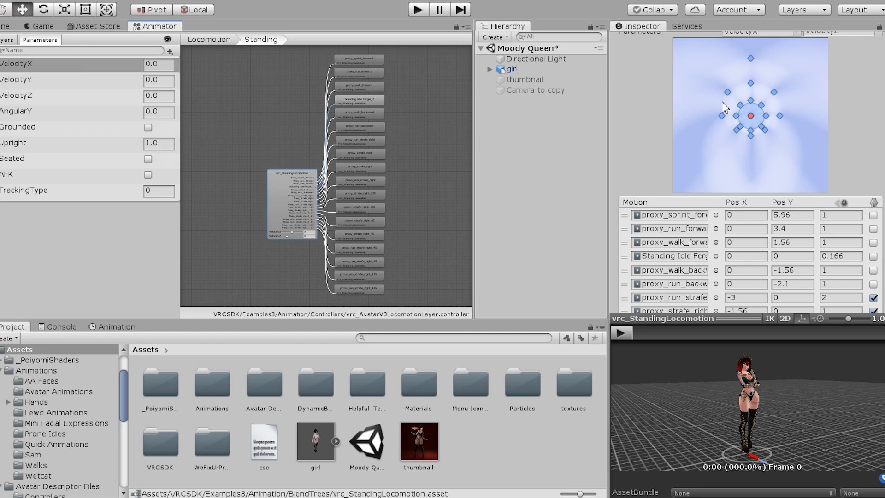
{"action": "scroll", "coordinate": [715, 219], "scroll_direction": "down", "scroll_amount": 3}
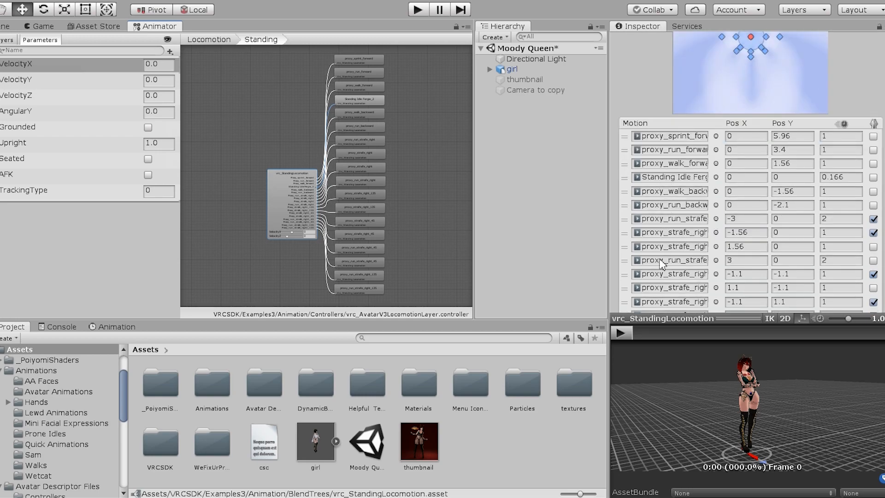
{"action": "scroll", "coordinate": [661, 290], "scroll_direction": "up", "scroll_amount": 3}
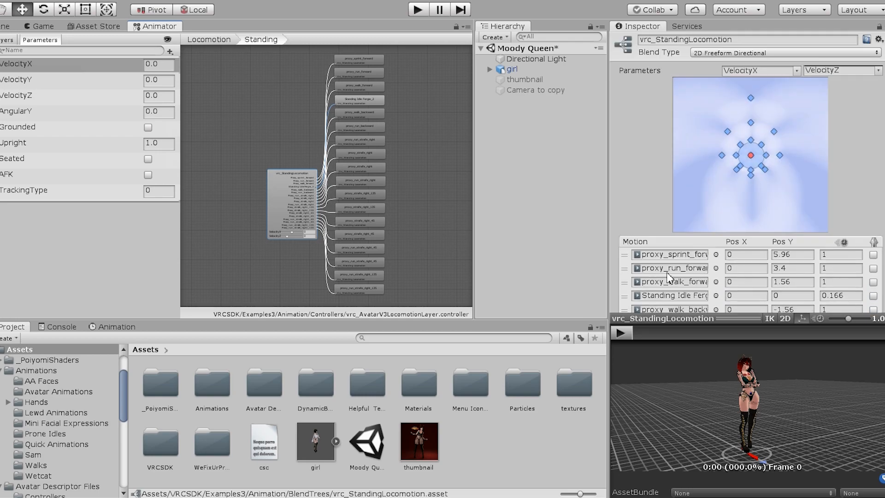
Preview the standing idle pose around the blend graph's centre and locate the Standing Idle Fergie_2 motion
{"action": "left_click_drag", "start_coordinate": [754, 319], "coordinate": [740, 243]}
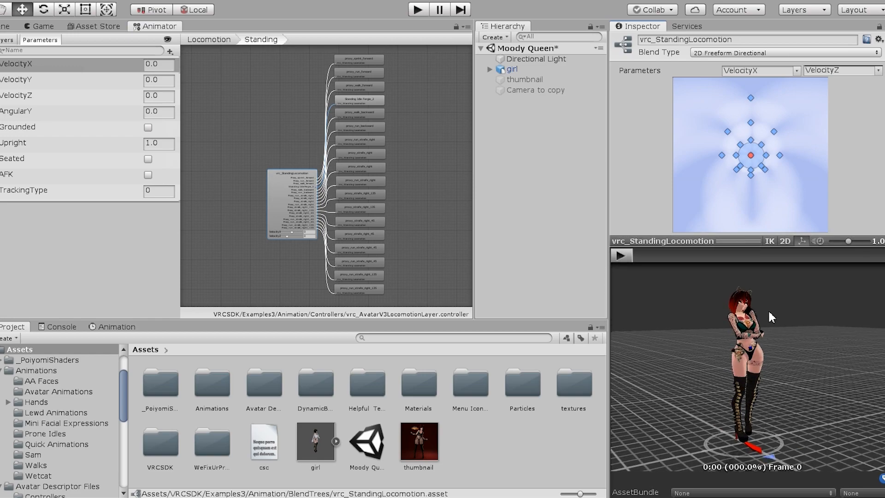
{"action": "mouse_move", "coordinate": [751, 156]}
{"action": "left_mouse_down"}
{"action": "mouse_move", "coordinate": [761, 164]}
{"action": "mouse_move", "coordinate": [767, 153]}
{"action": "mouse_move", "coordinate": [728, 144]}
{"action": "mouse_move", "coordinate": [728, 175]}
{"action": "mouse_move", "coordinate": [740, 187]}
{"action": "mouse_move", "coordinate": [774, 157]}
{"action": "mouse_move", "coordinate": [758, 90]}
{"action": "mouse_move", "coordinate": [746, 115]}
{"action": "mouse_move", "coordinate": [752, 170]}
{"action": "mouse_move", "coordinate": [746, 153]}
{"action": "mouse_move", "coordinate": [752, 160]}
{"action": "left_mouse_up"}
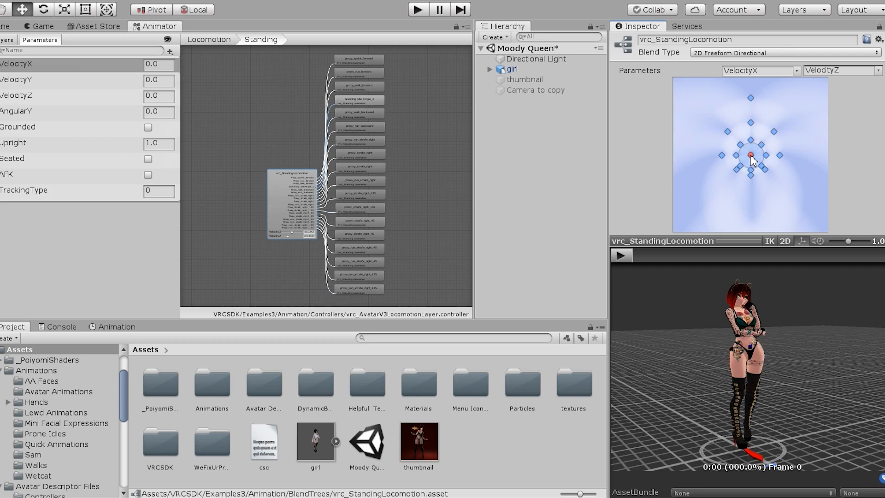
{"action": "left_click_drag", "start_coordinate": [724, 247], "coordinate": [727, 296]}
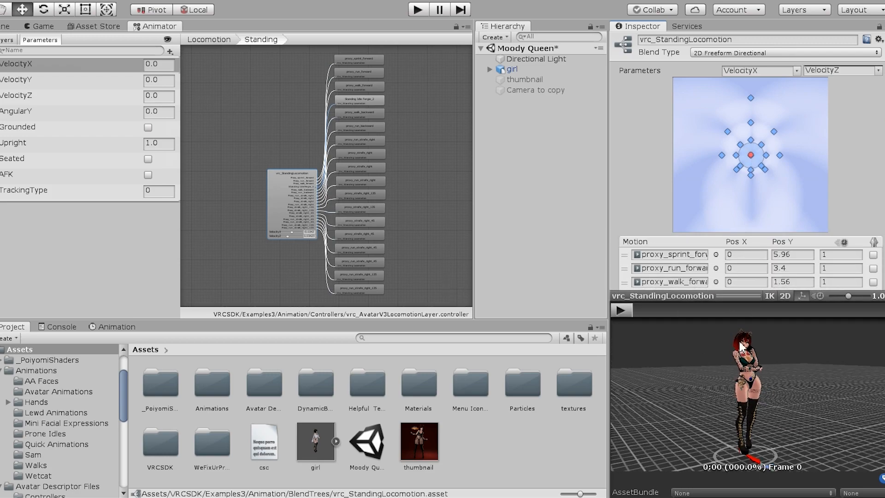
{"action": "scroll", "coordinate": [706, 229], "scroll_direction": "down", "scroll_amount": 3}
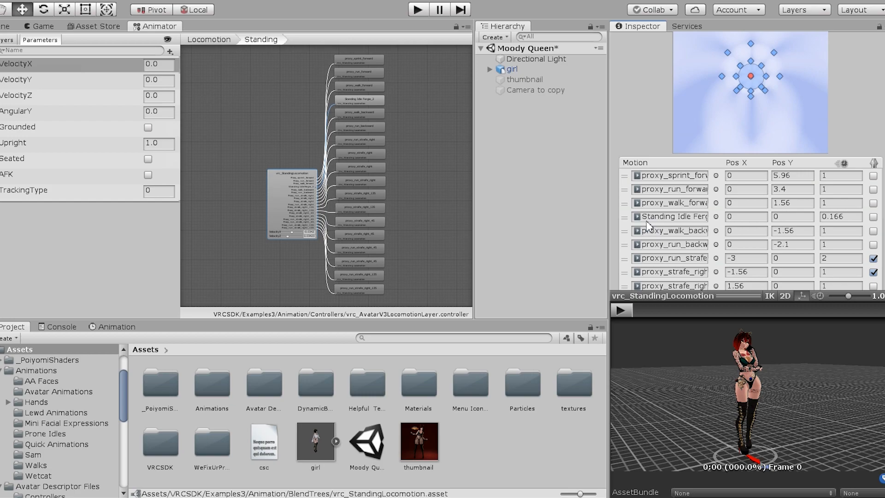
{"action": "scroll", "coordinate": [358, 160], "scroll_direction": "up", "scroll_amount": 5}
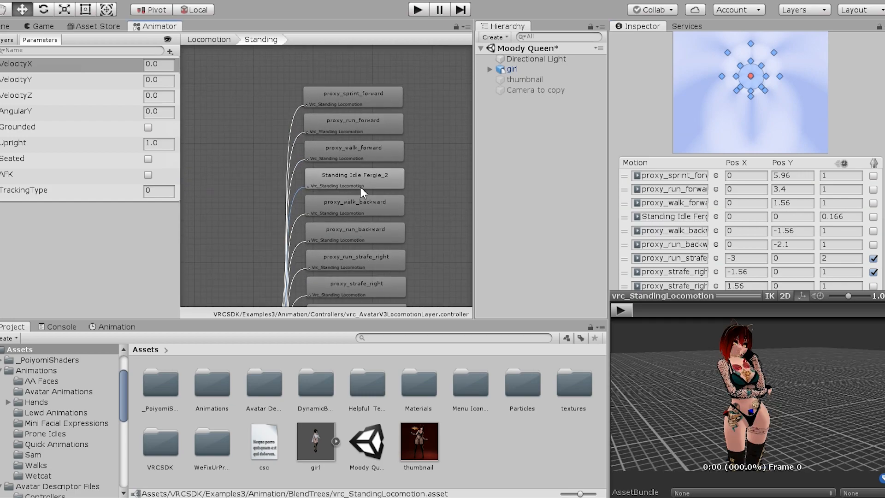
{"action": "scroll", "coordinate": [359, 189], "scroll_direction": "down", "scroll_amount": 5}
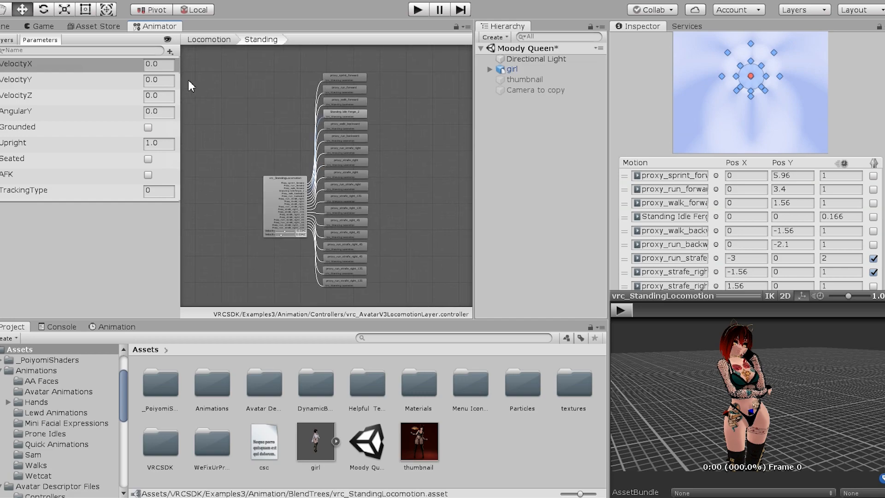
Open the Crouching state's vrc_CrouchingLocomotion blend tree and preview its sexy crouch idle from several angles
{"action": "left_click", "coordinate": [210, 37]}
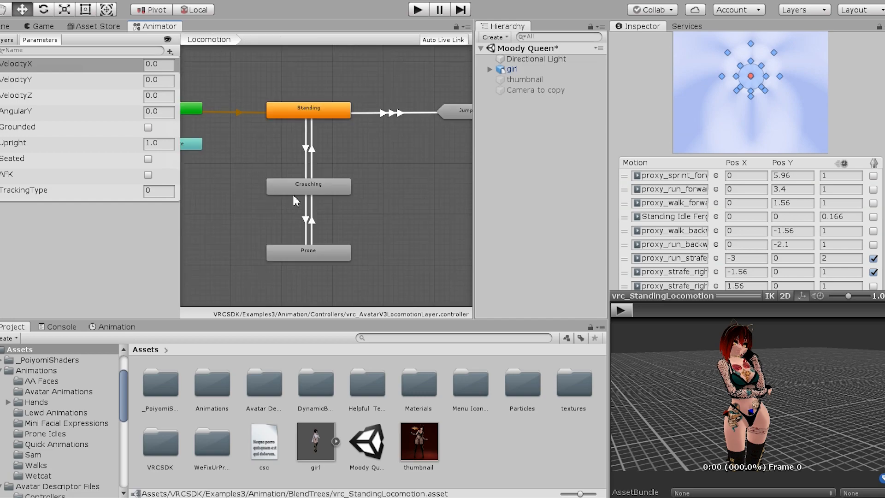
{"action": "double_click", "coordinate": [314, 185]}
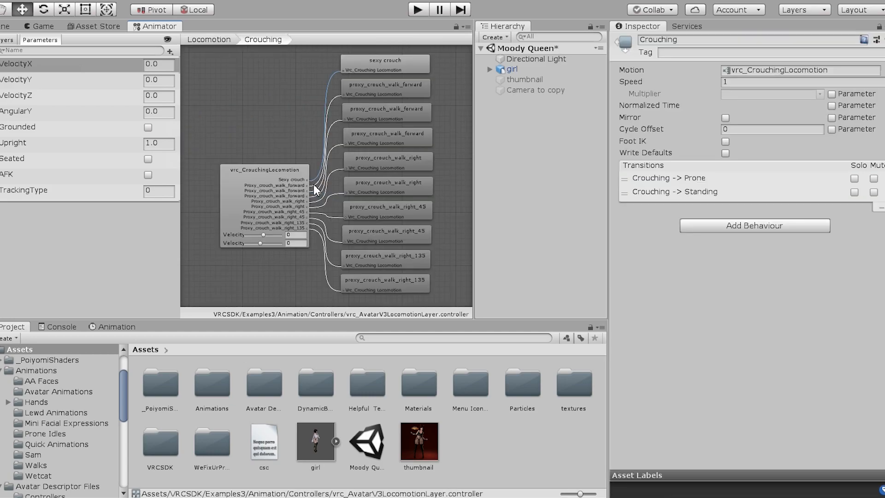
{"action": "left_click", "coordinate": [274, 188]}
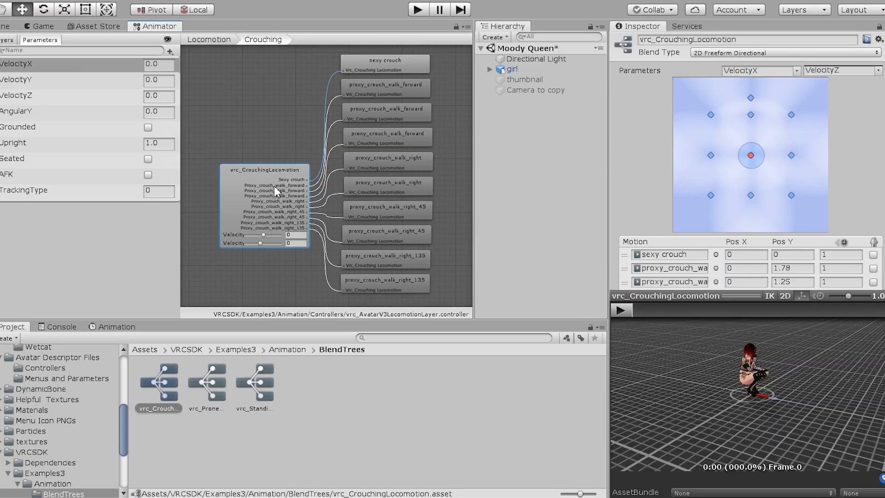
{"action": "scroll", "coordinate": [833, 368], "scroll_direction": "up", "scroll_amount": 3}
{"action": "mouse_move", "coordinate": [833, 369]}
{"action": "right_mouse_down"}
{"action": "mouse_move", "coordinate": [810, 391]}
{"action": "mouse_move", "coordinate": [817, 376]}
{"action": "right_mouse_up"}
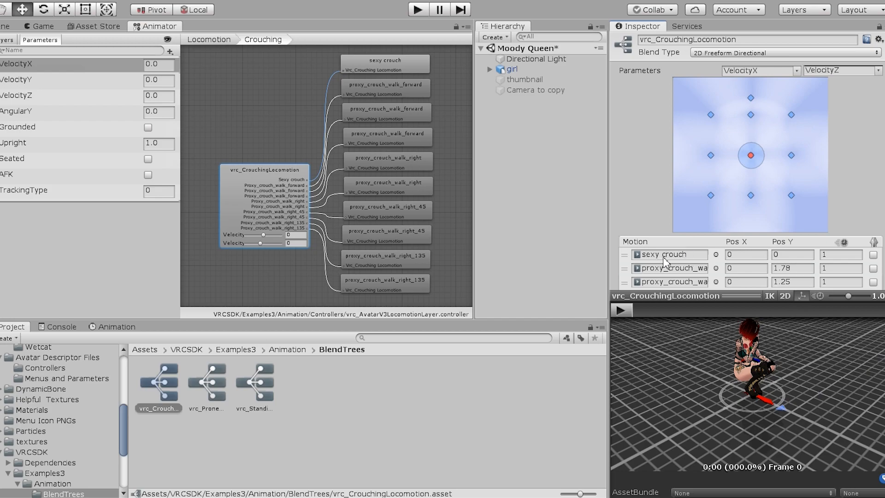
{"action": "left_click_drag", "start_coordinate": [777, 411], "coordinate": [751, 317]}
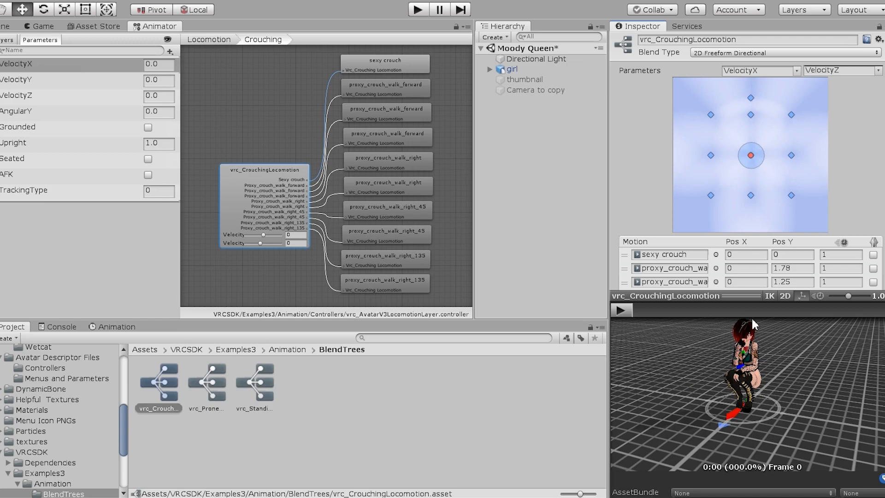
{"action": "mouse_move", "coordinate": [750, 155]}
{"action": "left_mouse_down"}
{"action": "mouse_move", "coordinate": [796, 151]}
{"action": "mouse_move", "coordinate": [786, 131]}
{"action": "mouse_move", "coordinate": [709, 120]}
{"action": "mouse_move", "coordinate": [717, 193]}
{"action": "mouse_move", "coordinate": [787, 206]}
{"action": "mouse_move", "coordinate": [751, 155]}
{"action": "left_mouse_up"}
Return to the Locomotion layer, open the Prone state's blend tree and select vrc_ProneLocomotion
{"action": "left_click", "coordinate": [209, 39]}
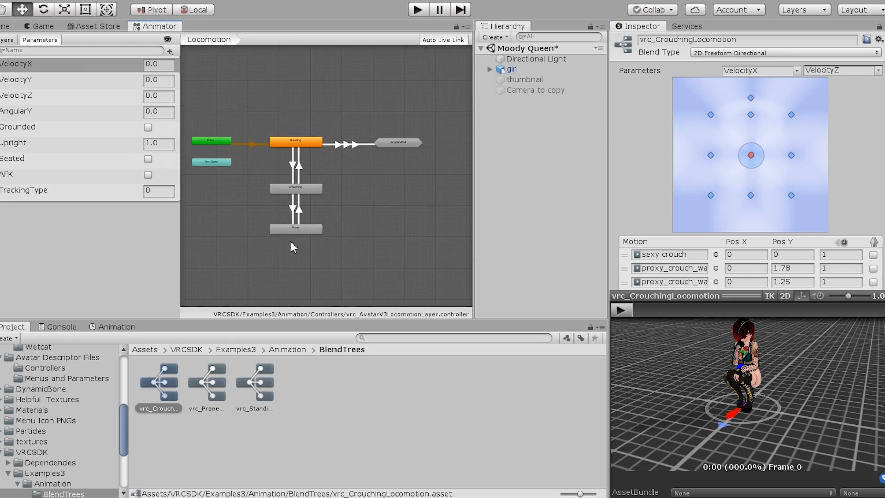
{"action": "scroll", "coordinate": [290, 241], "scroll_direction": "up", "scroll_amount": 3}
{"action": "left_click", "coordinate": [302, 225]}
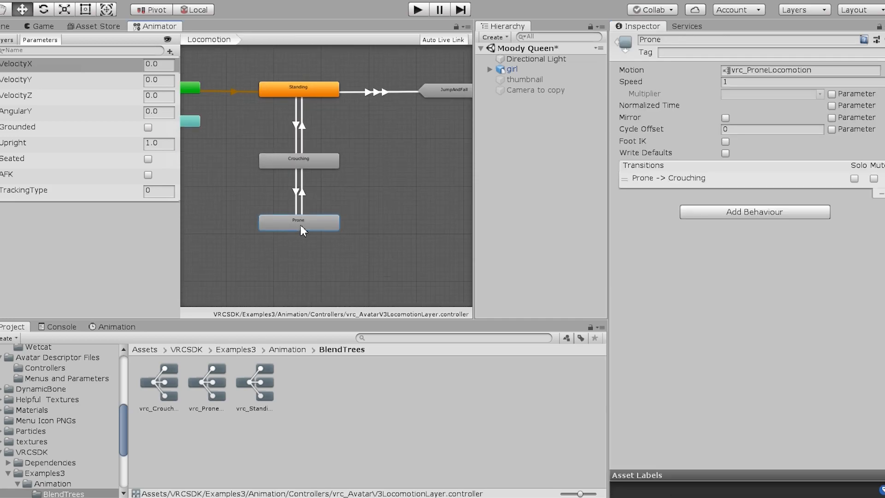
{"action": "double_click", "coordinate": [300, 223]}
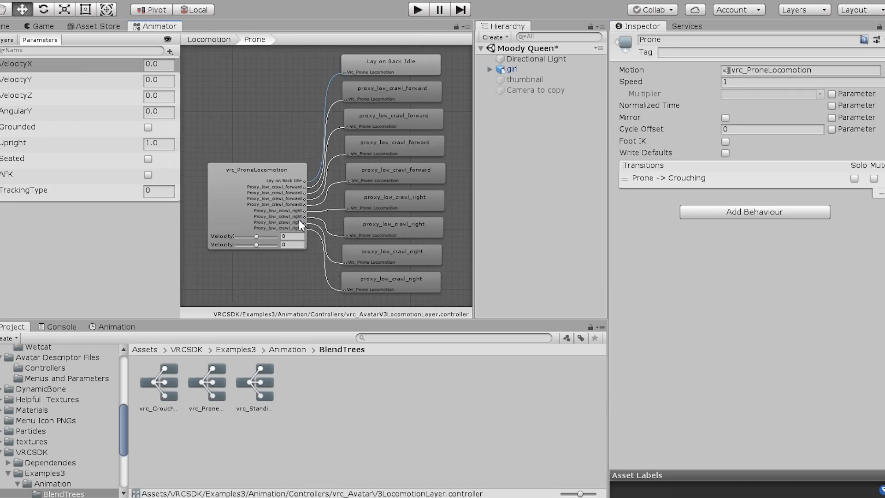
{"action": "left_click", "coordinate": [261, 186]}
Preview the Lay on Back Idle pose at the centre of the prone blend graph from several angles
{"action": "left_click_drag", "start_coordinate": [747, 367], "coordinate": [706, 395]}
{"action": "mouse_move", "coordinate": [750, 155]}
{"action": "left_mouse_down"}
{"action": "mouse_move", "coordinate": [800, 155]}
{"action": "mouse_move", "coordinate": [751, 156]}
{"action": "left_mouse_up"}
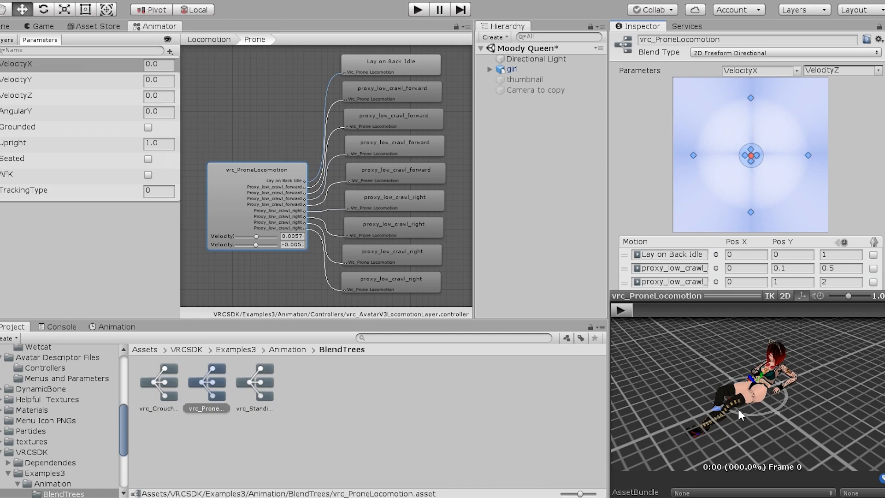
{"action": "scroll", "coordinate": [806, 386], "scroll_direction": "down", "scroll_amount": 3}
{"action": "right_click_drag", "start_coordinate": [807, 386], "coordinate": [875, 362]}
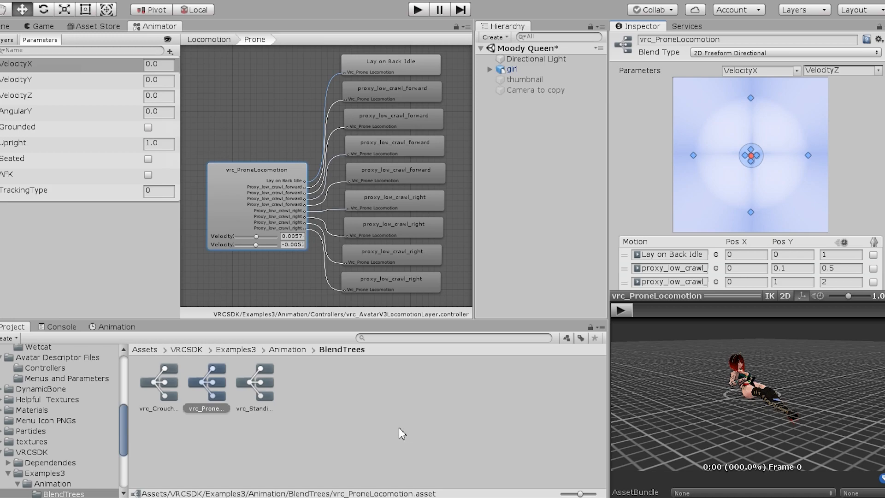
{"action": "scroll", "coordinate": [778, 353], "scroll_direction": "up", "scroll_amount": 4}
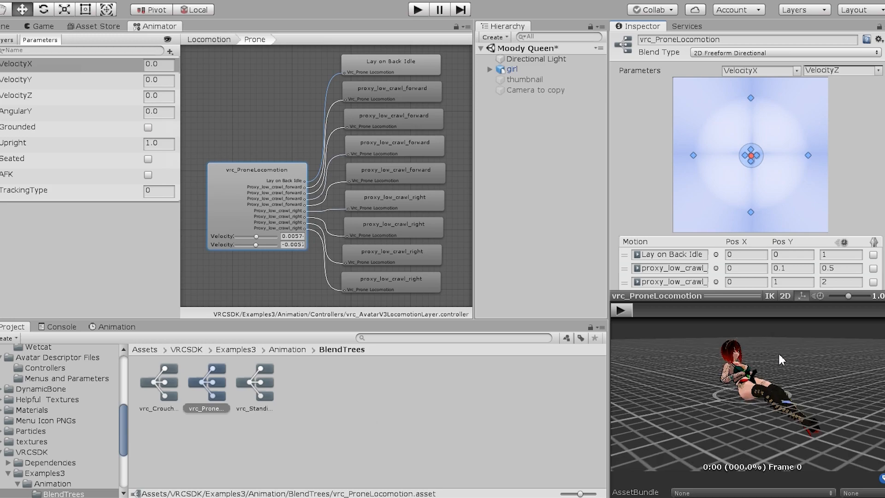
{"action": "right_click_drag", "start_coordinate": [834, 352], "coordinate": [714, 365]}
Return to the Locomotion layer and inspect the crouching and prone blend tree assets in the BlendTrees folder
{"action": "left_click", "coordinate": [209, 39]}
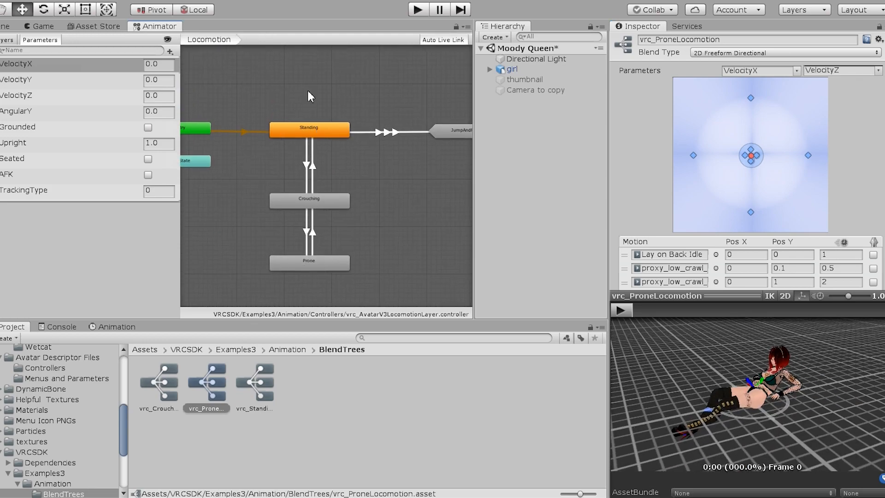
{"action": "left_click", "coordinate": [285, 351]}
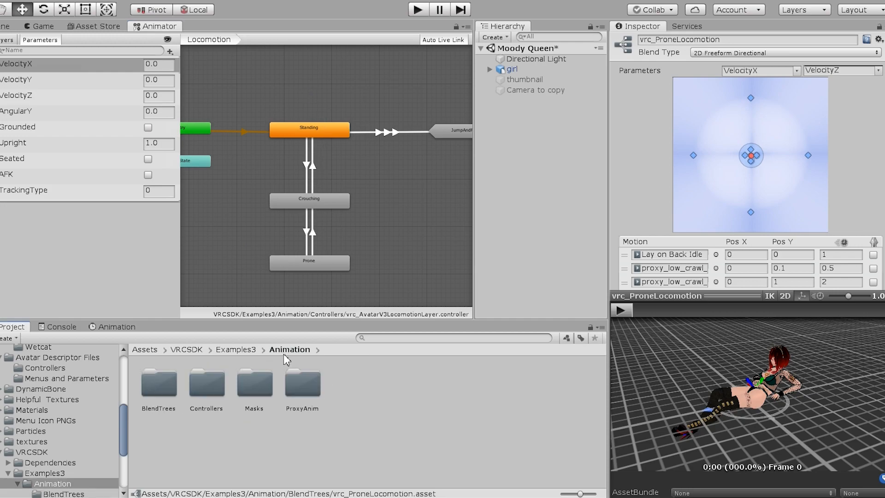
{"action": "double_click", "coordinate": [161, 385]}
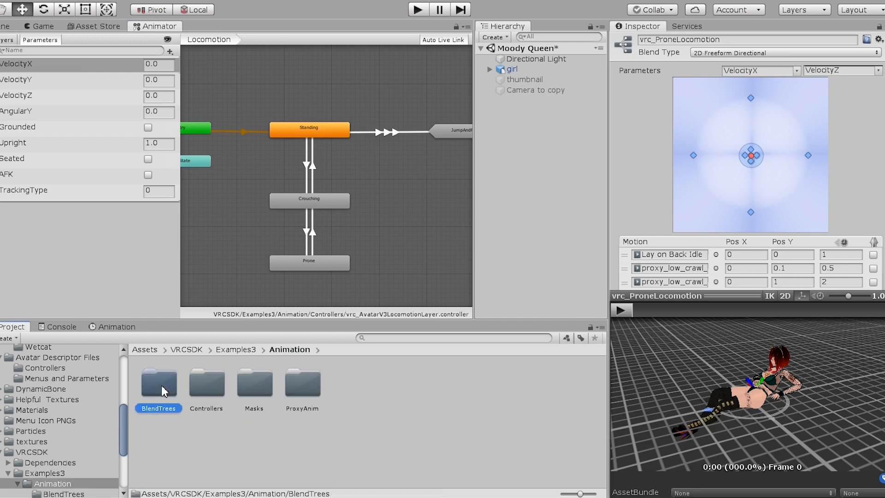
{"action": "left_click", "coordinate": [171, 382]}
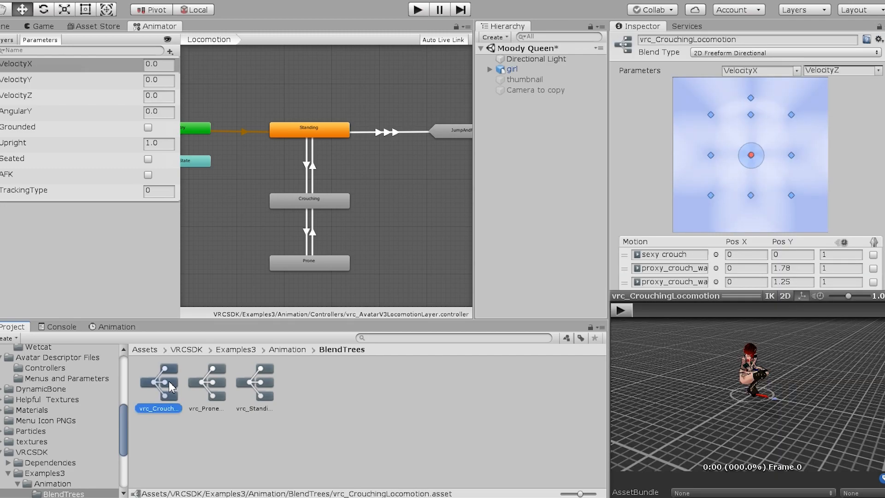
{"action": "left_click", "coordinate": [206, 386]}
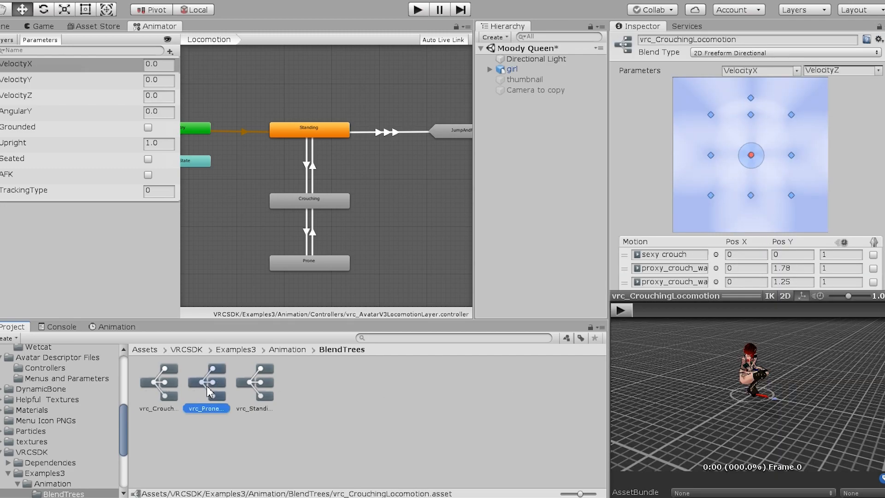
Select the vrc_StandingLocomotion blend tree asset and preview its full-body standing pose from the side and front
{"action": "left_click", "coordinate": [269, 381]}
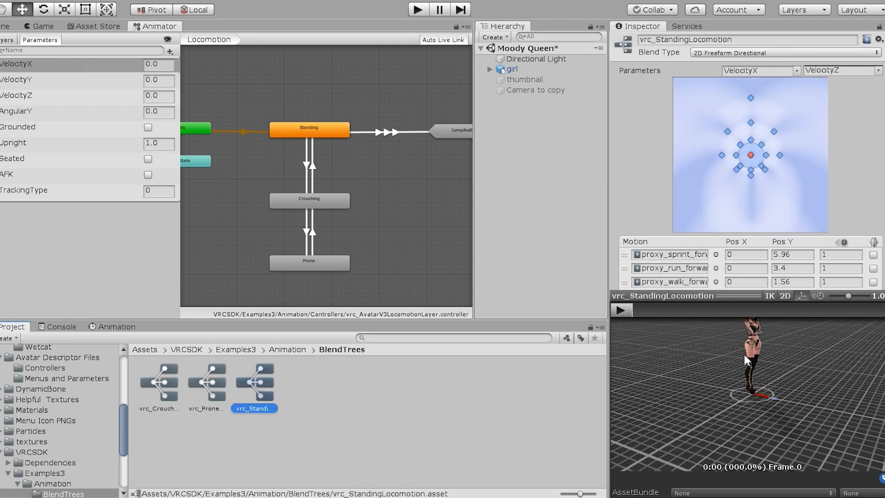
{"action": "scroll", "coordinate": [782, 368], "scroll_direction": "up", "scroll_amount": 4}
{"action": "middle_click_drag", "start_coordinate": [782, 367], "coordinate": [772, 388]}
{"action": "scroll", "coordinate": [773, 388], "scroll_direction": "down", "scroll_amount": 1}
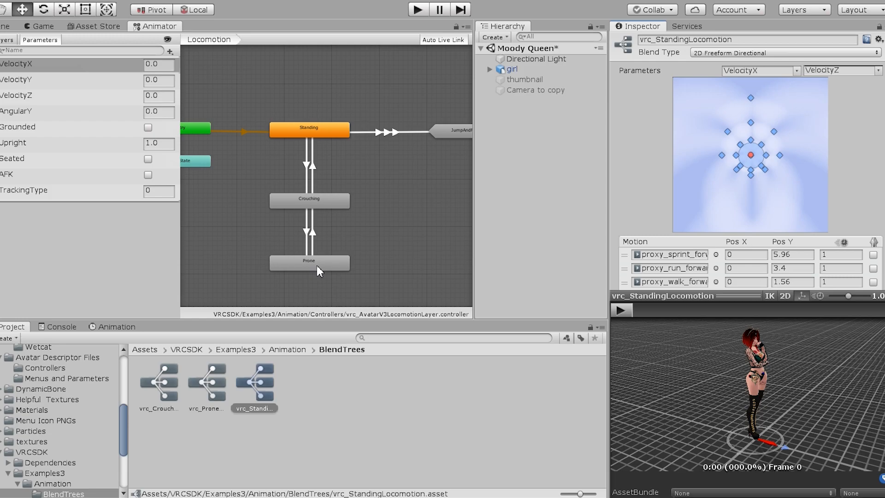
{"action": "left_click_drag", "start_coordinate": [812, 405], "coordinate": [744, 403]}
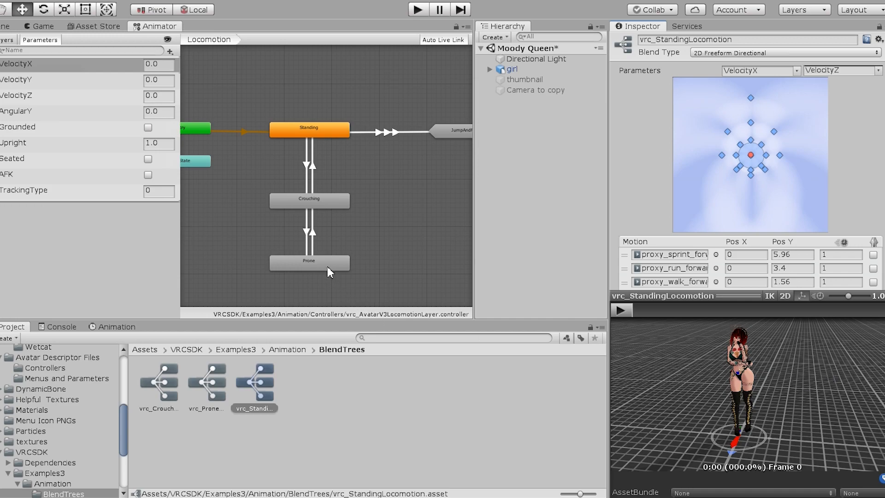
{"action": "scroll", "coordinate": [326, 216], "scroll_direction": "down", "scroll_amount": 1}
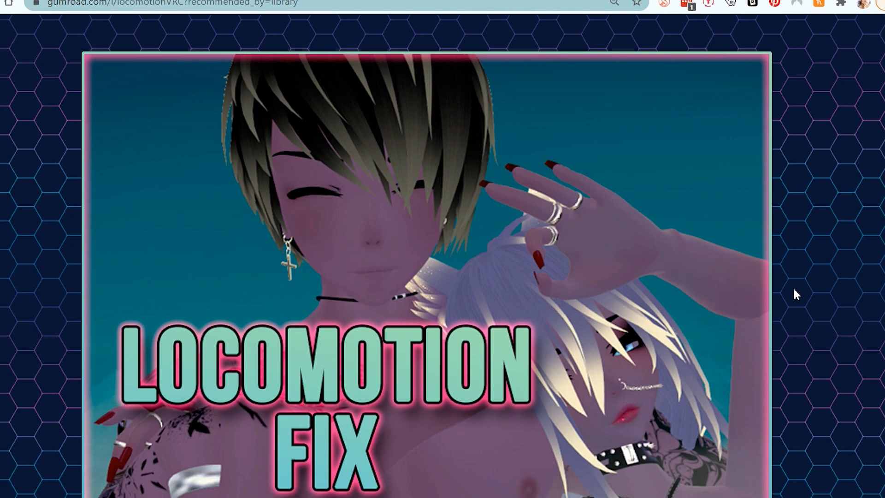
Read the Locomotion FIX product page on Gumroad from its title through to the changelog, highlighting the creator credits
{"action": "scroll", "coordinate": [794, 289], "scroll_direction": "down", "scroll_amount": 4}
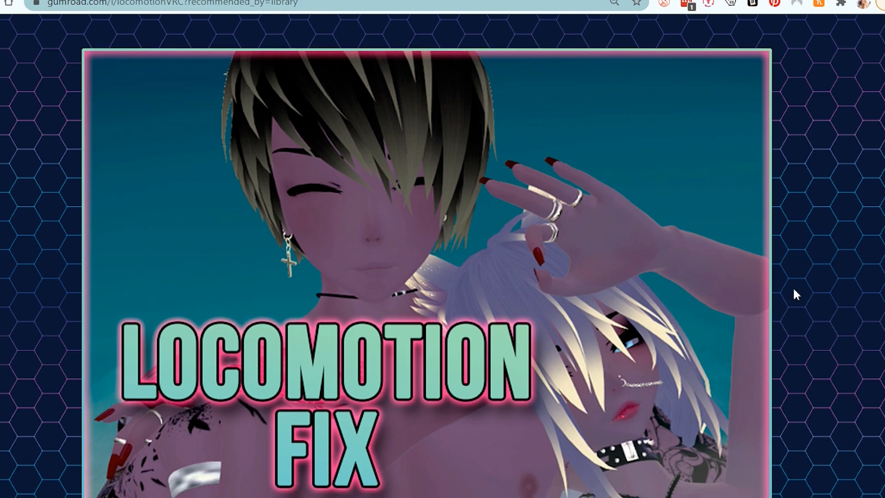
{"action": "scroll", "coordinate": [794, 290], "scroll_direction": "down", "scroll_amount": 6}
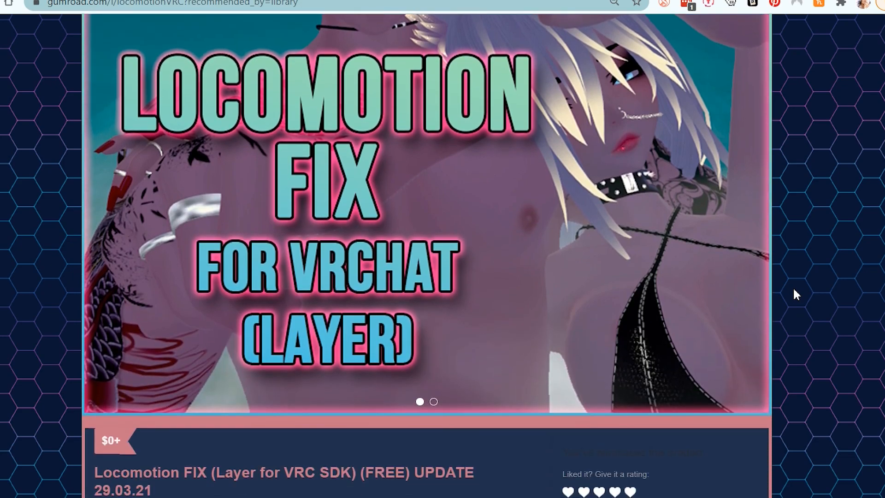
{"action": "scroll", "coordinate": [794, 290], "scroll_direction": "down", "scroll_amount": 1}
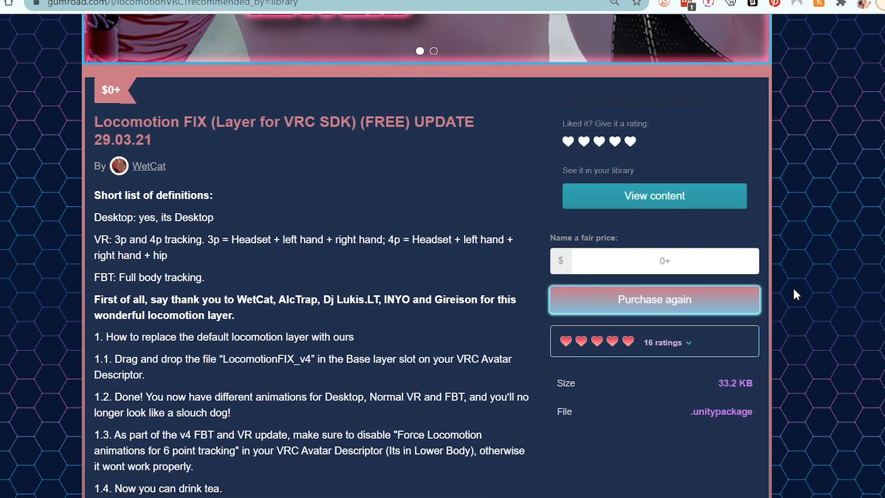
{"action": "left_click_drag", "start_coordinate": [237, 299], "coordinate": [477, 299]}
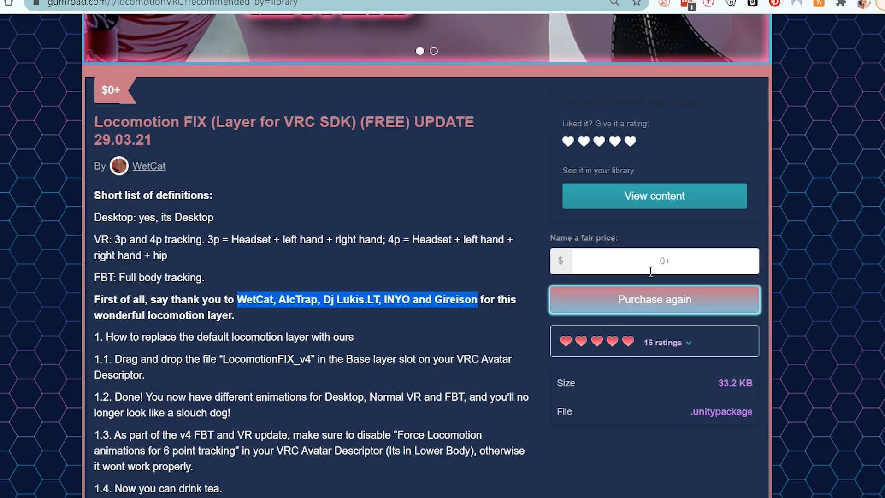
{"action": "scroll", "coordinate": [441, 338], "scroll_direction": "down", "scroll_amount": 5}
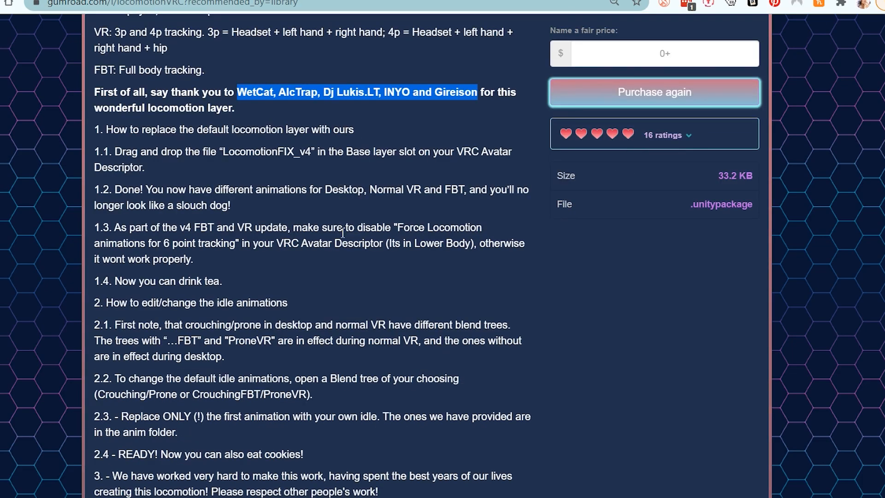
{"action": "scroll", "coordinate": [341, 260], "scroll_direction": "down", "scroll_amount": 3}
{"action": "scroll", "coordinate": [341, 259], "scroll_direction": "down", "scroll_amount": 15}
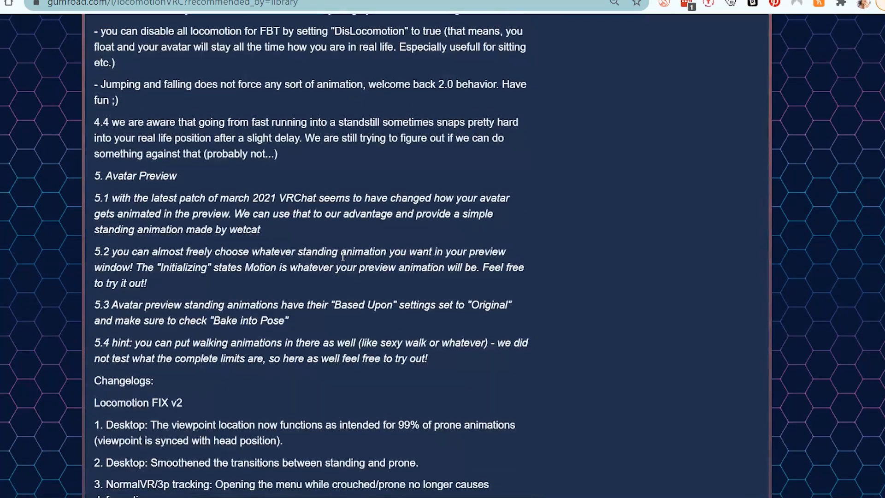
{"action": "scroll", "coordinate": [342, 255], "scroll_direction": "down", "scroll_amount": 6}
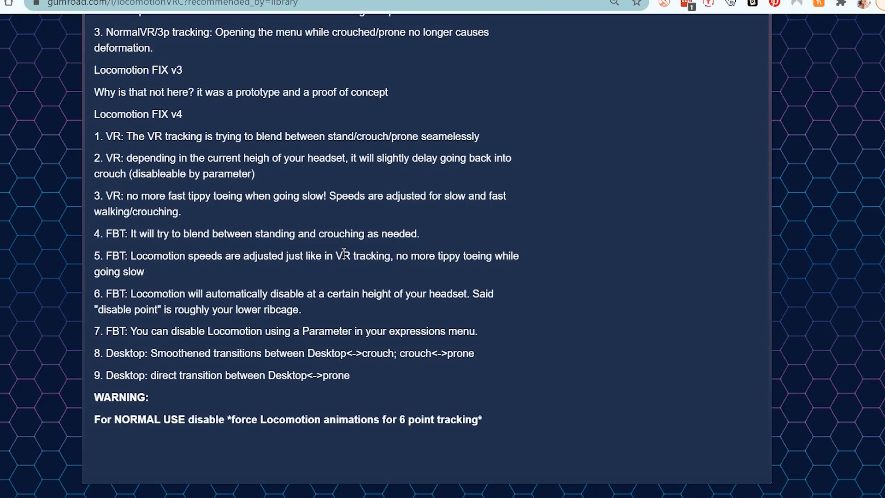
Examine the full body tracking notes in section 4.3 and the Locomotion FIX v4 changelog, highlighting the relevant lines
{"action": "scroll", "coordinate": [342, 252], "scroll_direction": "up", "scroll_amount": 11}
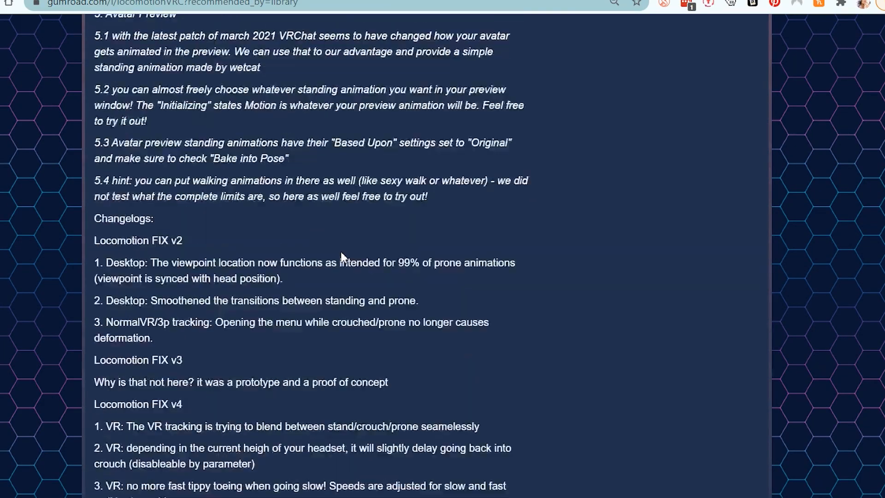
{"action": "scroll", "coordinate": [341, 252], "scroll_direction": "up", "scroll_amount": 3}
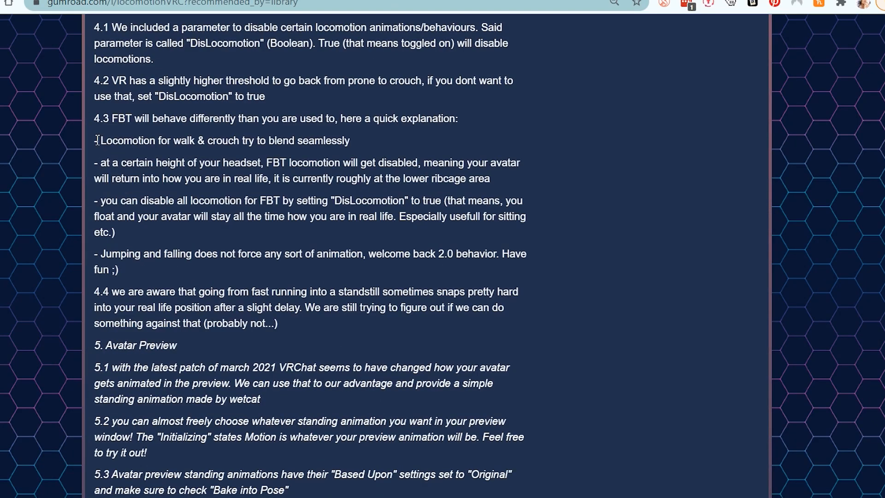
{"action": "left_click_drag", "start_coordinate": [97, 140], "coordinate": [374, 139]}
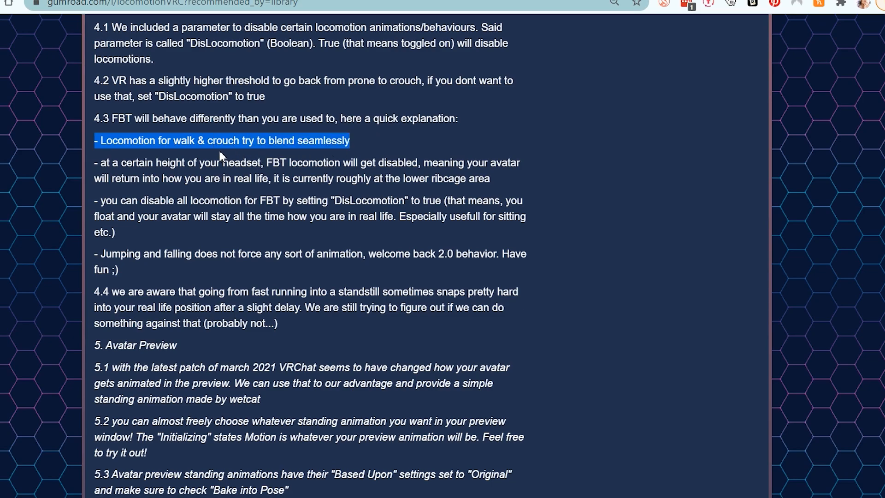
{"action": "triple_click", "coordinate": [115, 167]}
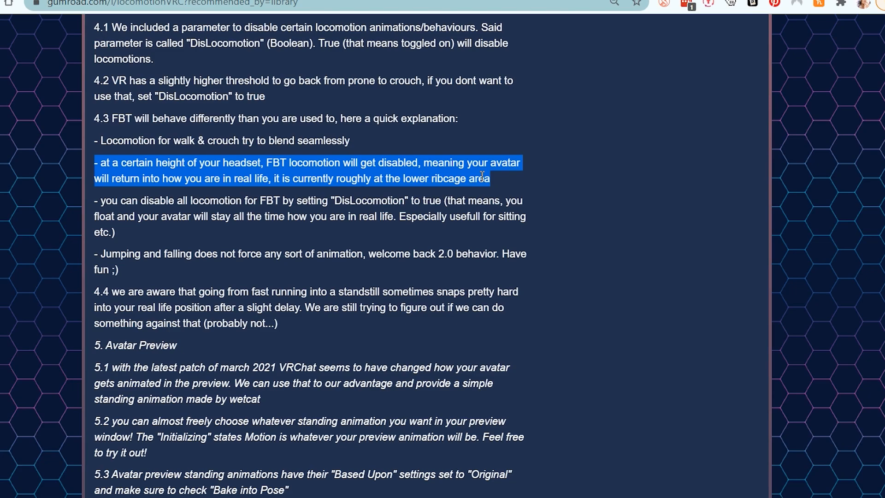
{"action": "scroll", "coordinate": [478, 178], "scroll_direction": "down", "scroll_amount": 1}
{"action": "left_click_drag", "start_coordinate": [94, 185], "coordinate": [129, 204]}
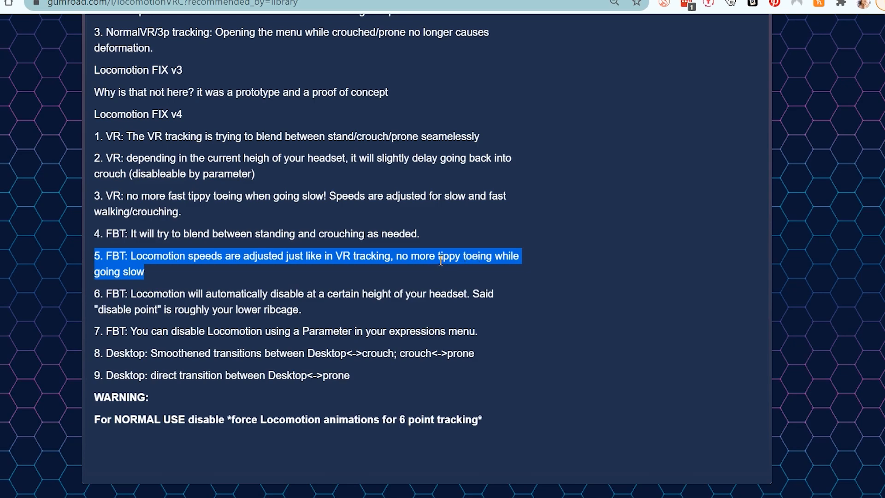
Go back through the Locomotion FIX description to the product title and cover image
{"action": "scroll", "coordinate": [429, 270], "scroll_direction": "up", "scroll_amount": 20}
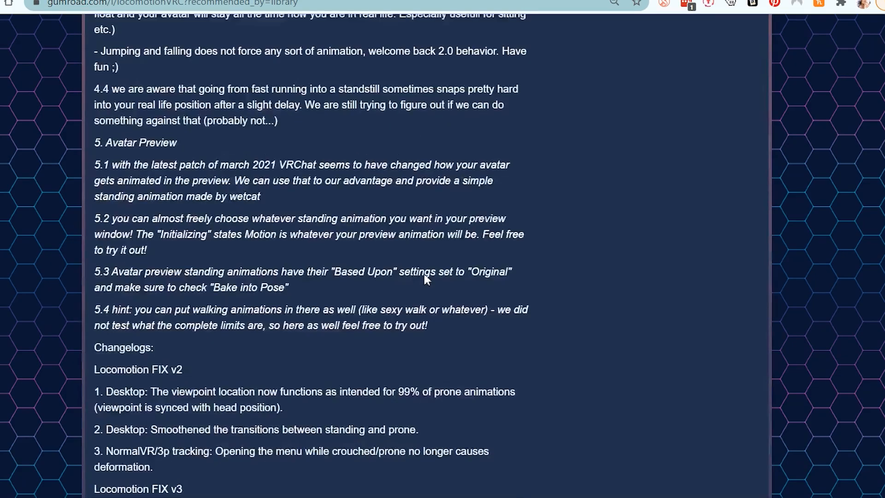
{"action": "scroll", "coordinate": [423, 272], "scroll_direction": "up", "scroll_amount": 8}
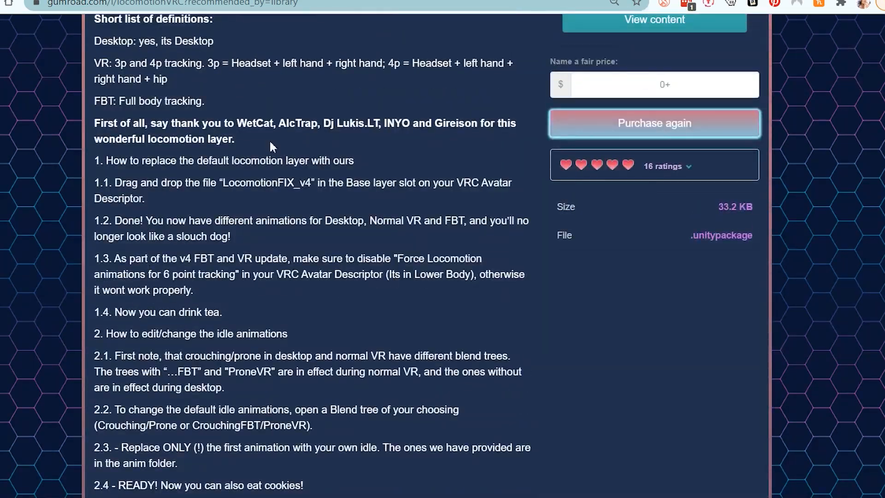
{"action": "scroll", "coordinate": [250, 300], "scroll_direction": "up", "scroll_amount": 3}
{"action": "scroll", "coordinate": [248, 262], "scroll_direction": "up", "scroll_amount": 1}
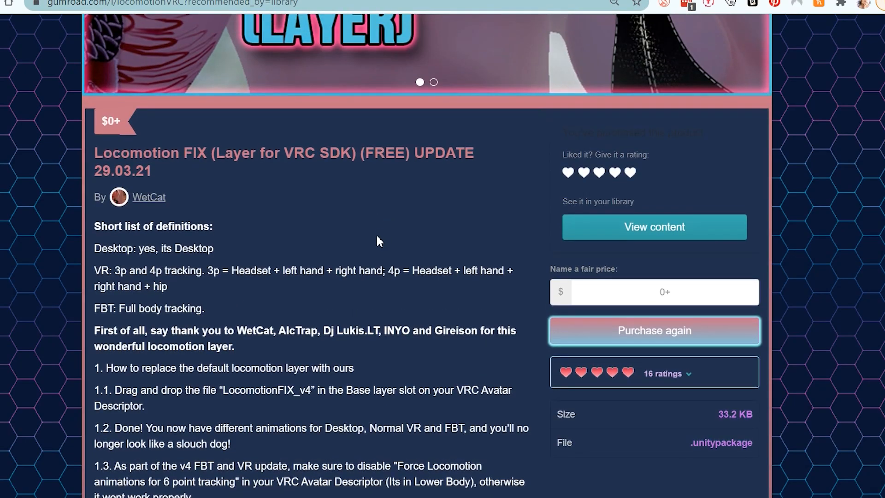
{"action": "scroll", "coordinate": [376, 233], "scroll_direction": "up", "scroll_amount": 10}
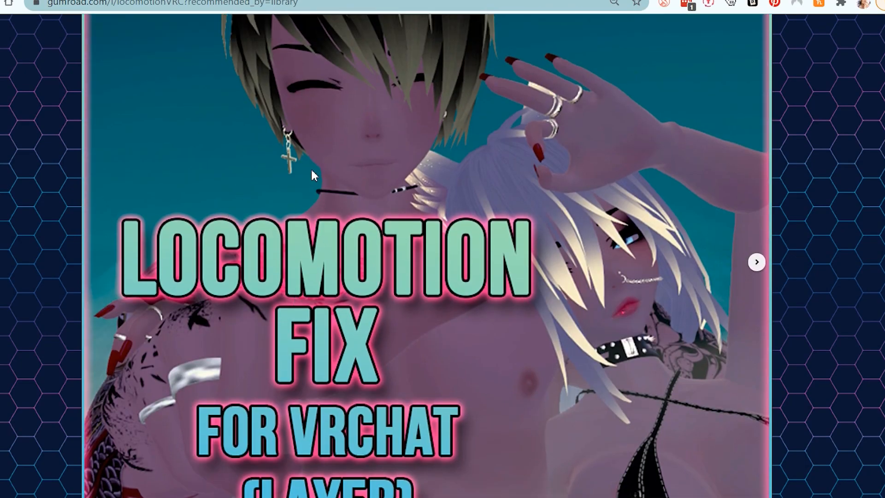
{"action": "scroll", "coordinate": [311, 175], "scroll_direction": "down", "scroll_amount": 2}
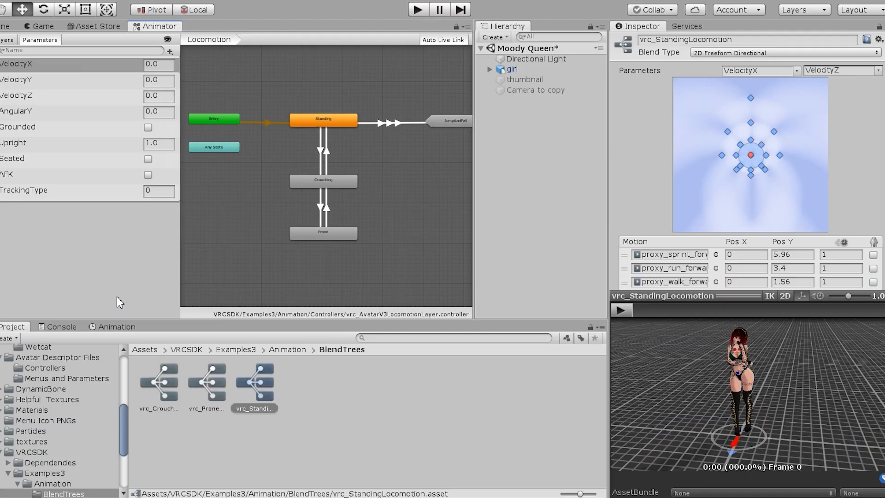
Switch to Unity and open the Locomotion(for ALL) folder inside Assets/WeFixUrProblem
{"action": "left_click", "coordinate": [145, 350]}
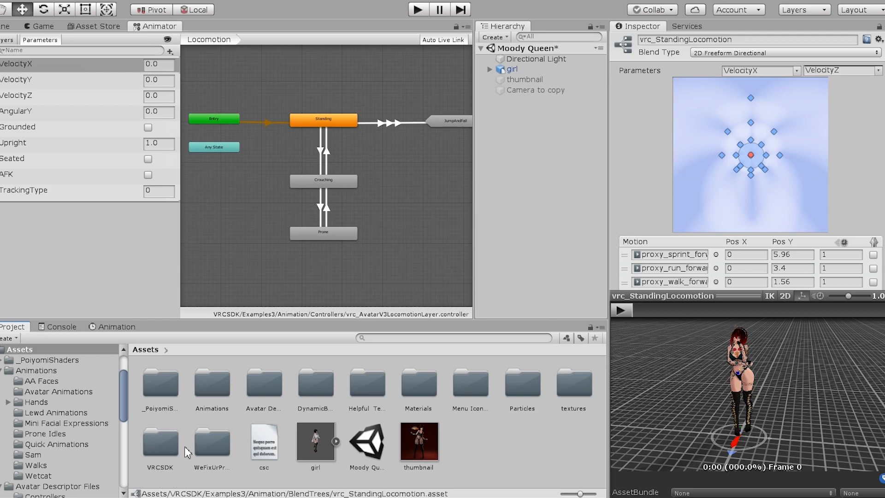
{"action": "left_click", "coordinate": [211, 445]}
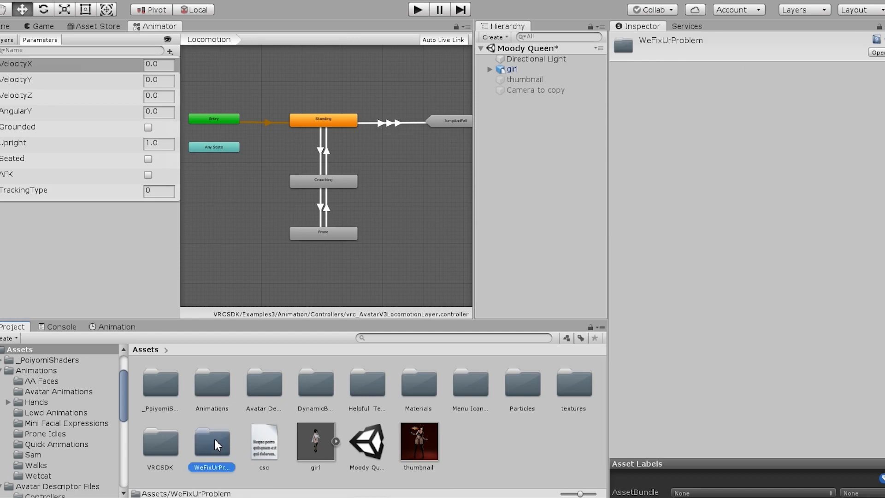
{"action": "double_click", "coordinate": [215, 440]}
{"action": "double_click", "coordinate": [169, 388]}
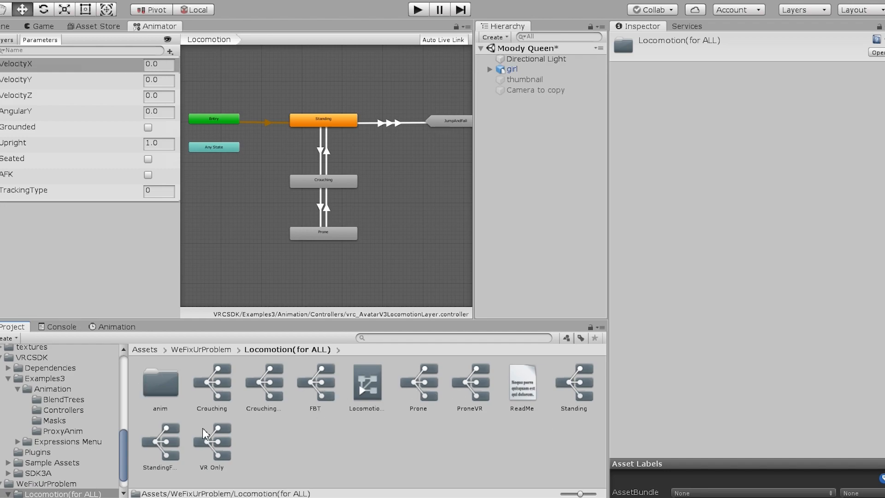
Look through the clips in the anim subfolder, and open the LocomotionFIX_v4 controller from the Locomotion(for ALL) folder
{"action": "double_click", "coordinate": [164, 386]}
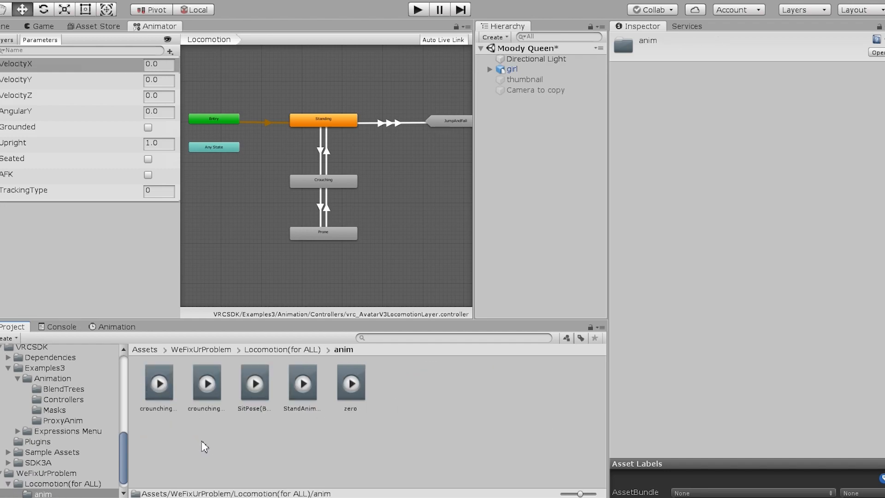
{"action": "left_click", "coordinate": [396, 422]}
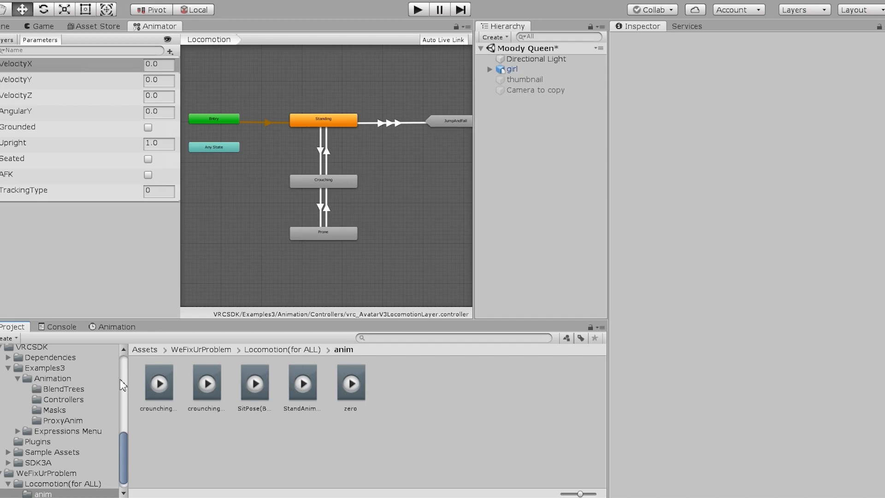
{"action": "left_click", "coordinate": [283, 349]}
{"action": "left_click", "coordinate": [374, 384]}
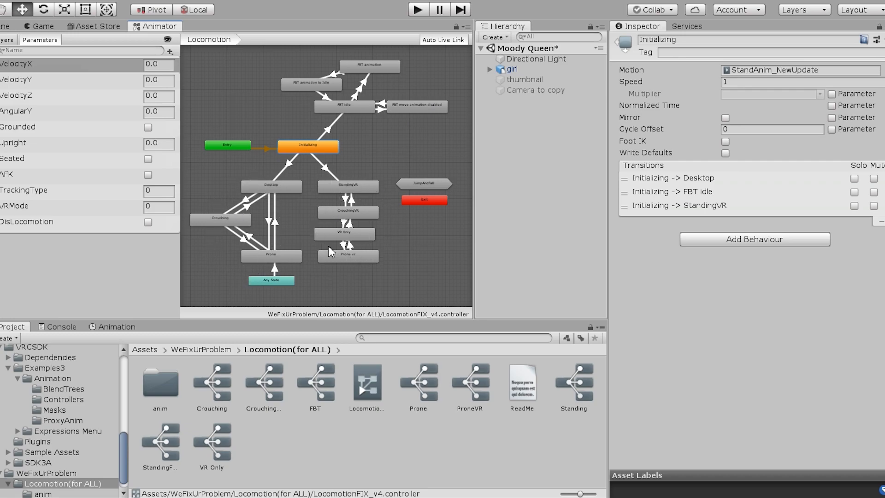
Open the Desktop state's Standing blend tree and examine its motion list and the avatar's standing idle pose in the preview
{"action": "double_click", "coordinate": [272, 189]}
{"action": "scroll", "coordinate": [283, 229], "scroll_direction": "down", "scroll_amount": 3}
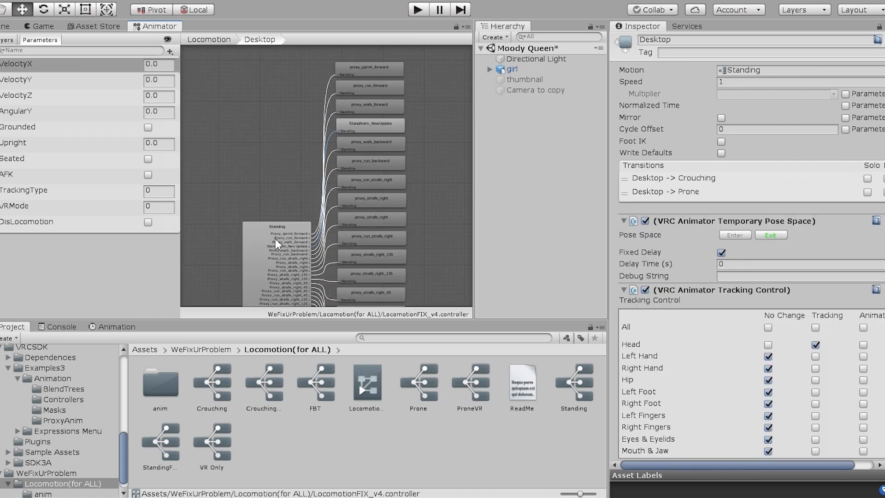
{"action": "middle_click_drag", "start_coordinate": [274, 238], "coordinate": [250, 173]}
{"action": "left_click", "coordinate": [247, 208]}
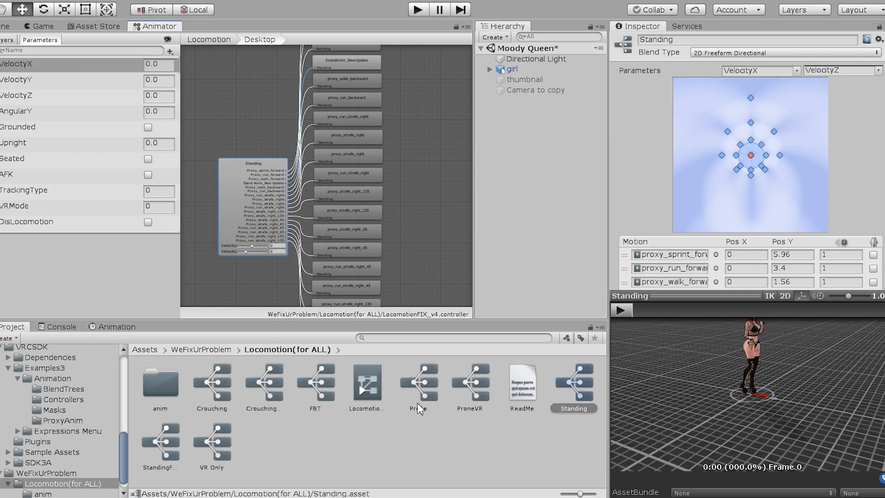
{"action": "scroll", "coordinate": [775, 369], "scroll_direction": "up", "scroll_amount": 4}
{"action": "middle_click_drag", "start_coordinate": [775, 369], "coordinate": [746, 490]}
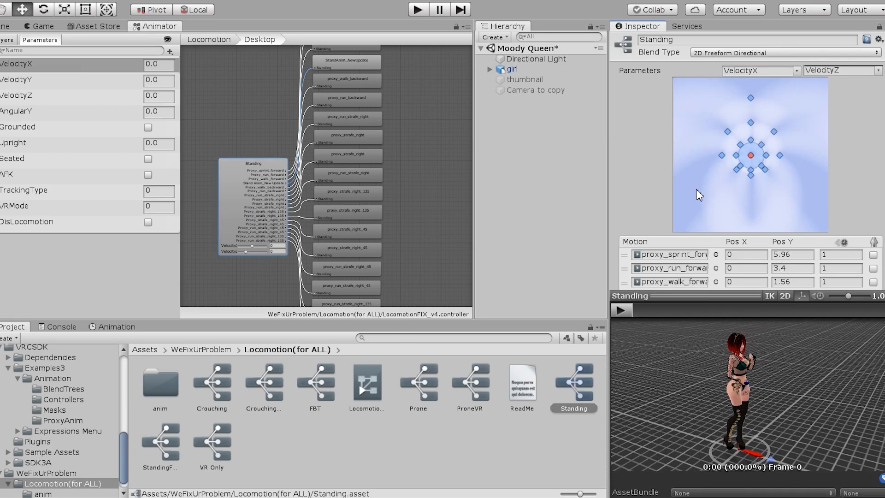
{"action": "scroll", "coordinate": [698, 194], "scroll_direction": "down", "scroll_amount": 3}
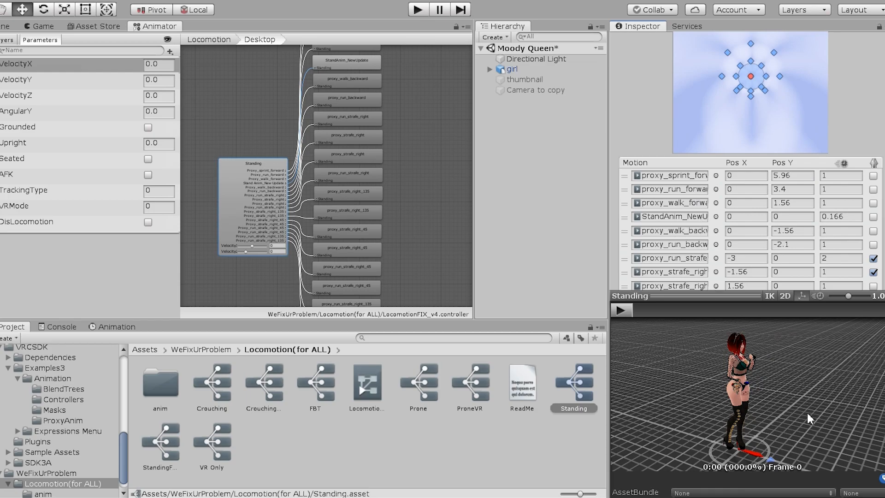
{"action": "left_click_drag", "start_coordinate": [811, 425], "coordinate": [745, 408]}
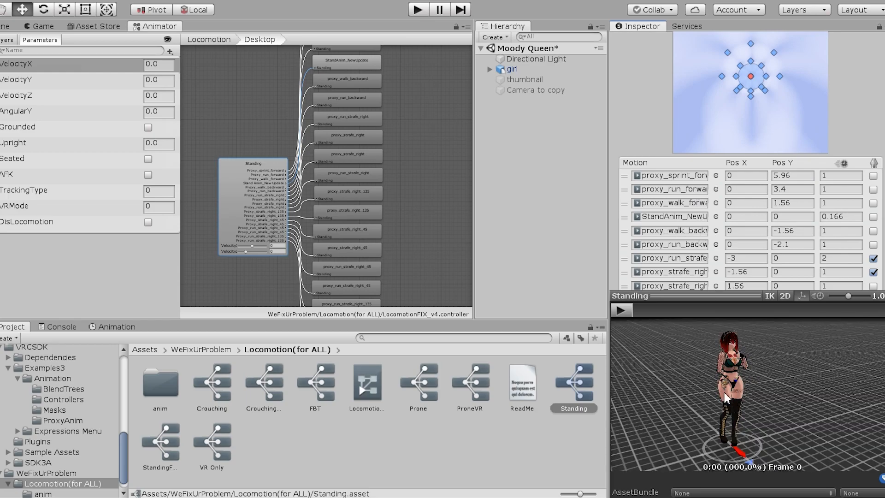
{"action": "scroll", "coordinate": [718, 393], "scroll_direction": "up", "scroll_amount": 3}
{"action": "middle_click_drag", "start_coordinate": [732, 404], "coordinate": [733, 405]}
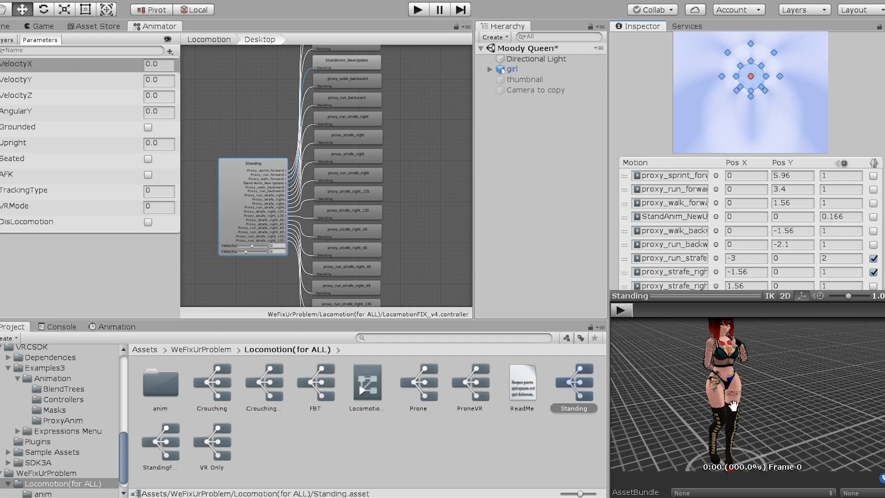
{"action": "scroll", "coordinate": [746, 434], "scroll_direction": "down", "scroll_amount": 3}
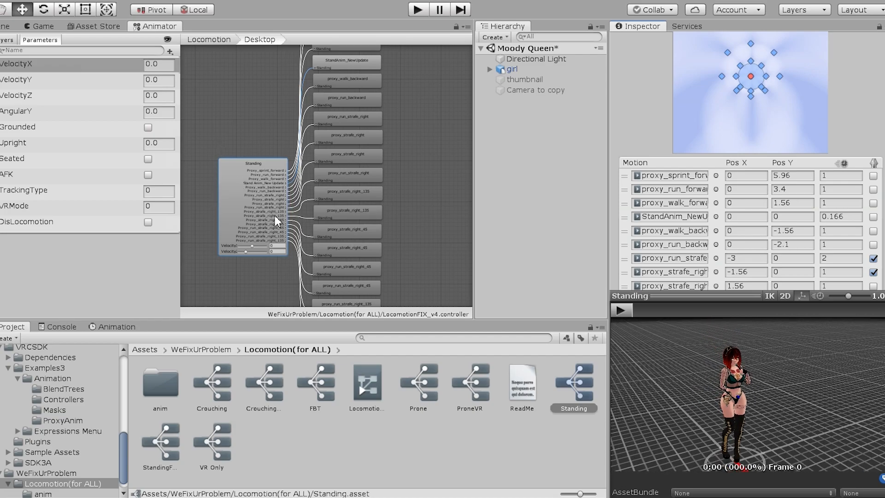
Return to the Locomotion layer, open the Crouching blend tree and examine its crouch idle pose in the preview from several angles
{"action": "left_click", "coordinate": [223, 38]}
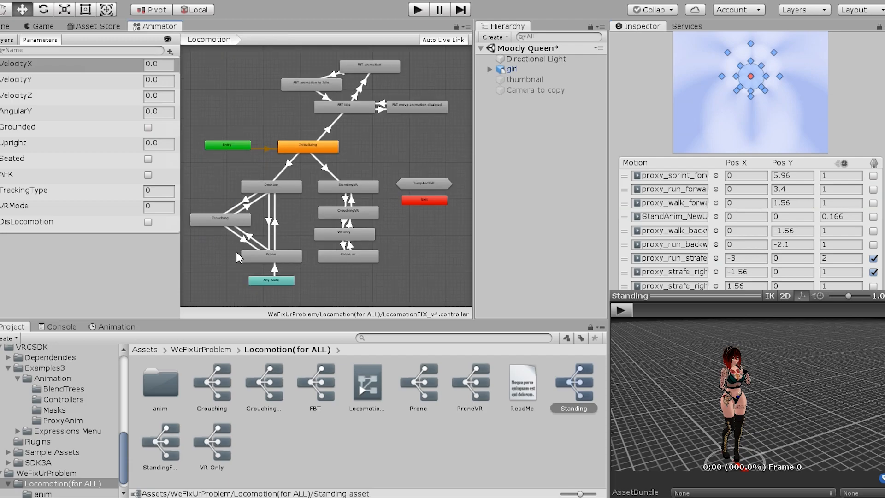
{"action": "double_click", "coordinate": [211, 225]}
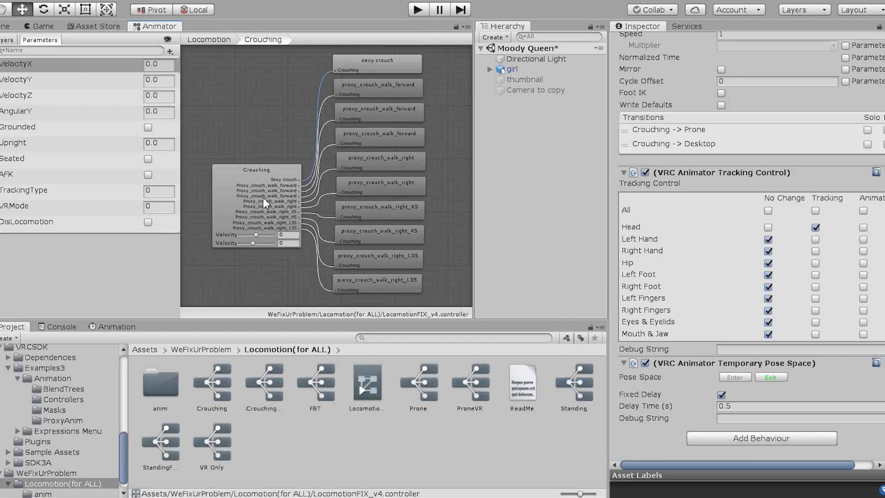
{"action": "left_click", "coordinate": [229, 206]}
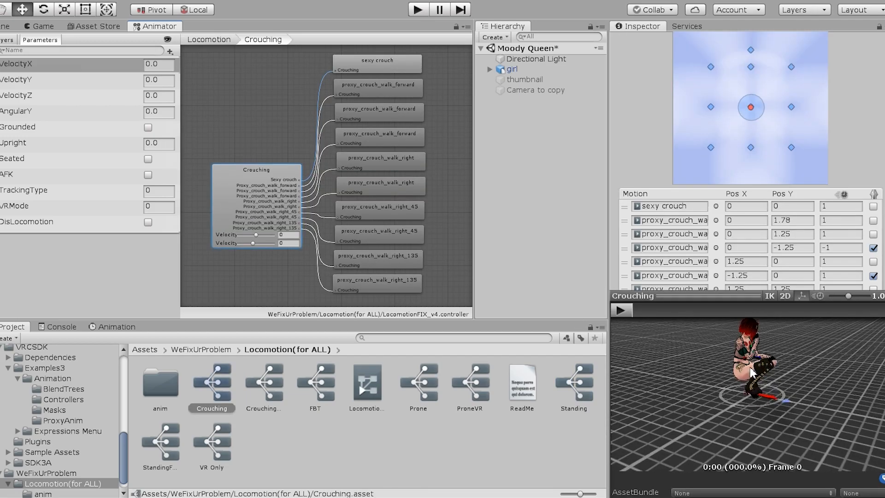
{"action": "right_click_drag", "start_coordinate": [774, 477], "coordinate": [740, 448]}
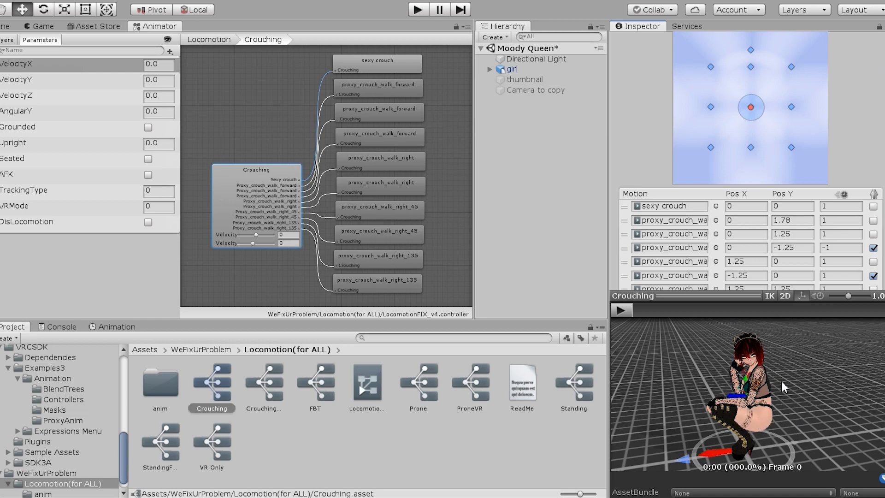
{"action": "scroll", "coordinate": [781, 381], "scroll_direction": "down", "scroll_amount": 1}
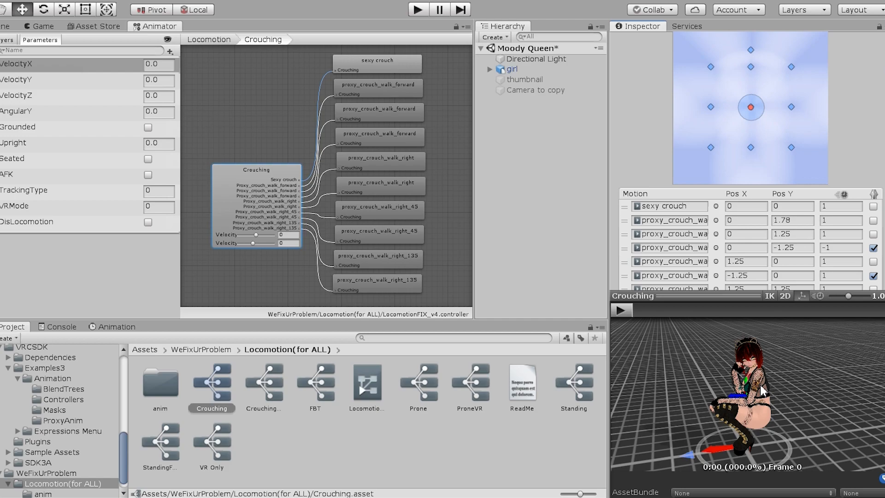
{"action": "scroll", "coordinate": [775, 355], "scroll_direction": "down", "scroll_amount": 2}
{"action": "middle_click_drag", "start_coordinate": [767, 396], "coordinate": [807, 395]}
Go back to the Locomotion layer, open the Prone blend tree and examine its idle pose up close in the preview
{"action": "left_click", "coordinate": [208, 39]}
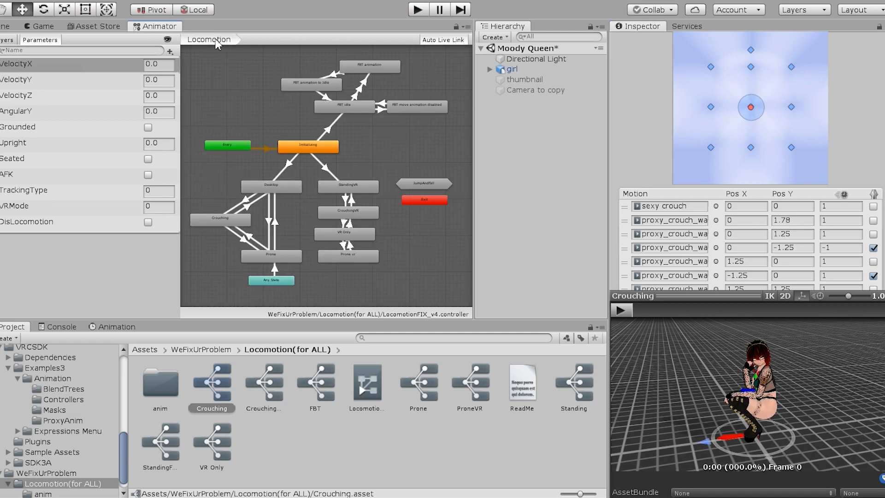
{"action": "double_click", "coordinate": [286, 255]}
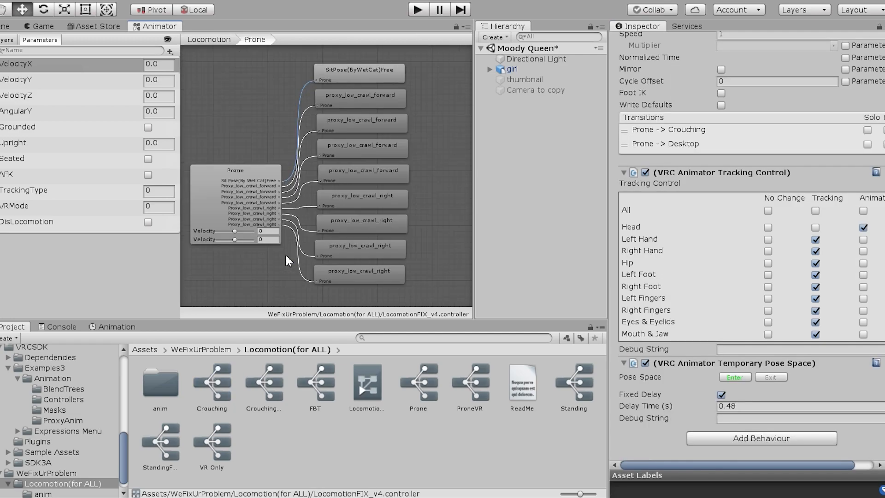
{"action": "left_click", "coordinate": [253, 201]}
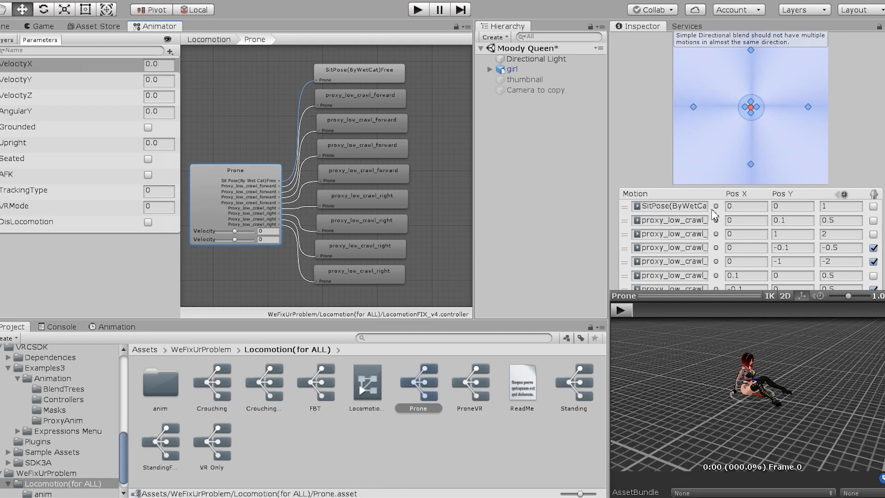
{"action": "scroll", "coordinate": [792, 384], "scroll_direction": "up", "scroll_amount": 8}
{"action": "right_click_drag", "start_coordinate": [792, 384], "coordinate": [754, 378]}
{"action": "left_click_drag", "start_coordinate": [754, 378], "coordinate": [761, 410]}
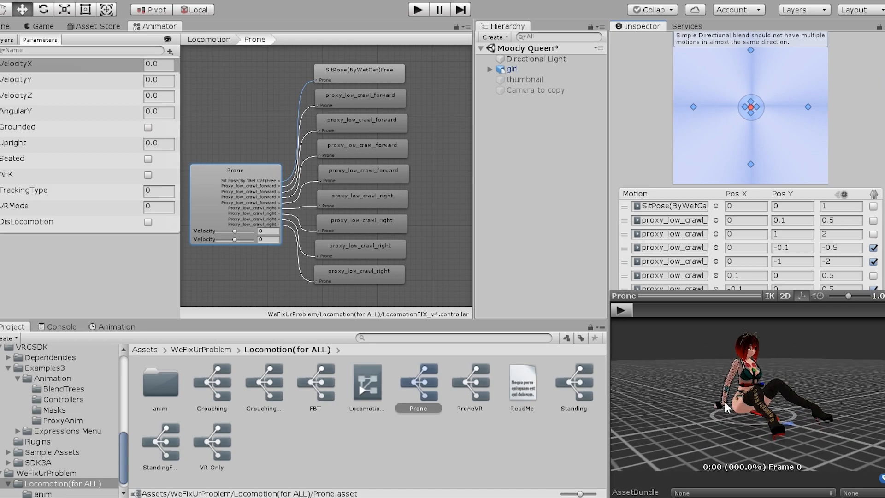
Open the StandingVR state from the Locomotion layer and inspect the motion list of its StandingFBT blend tree
{"action": "left_click", "coordinate": [208, 39]}
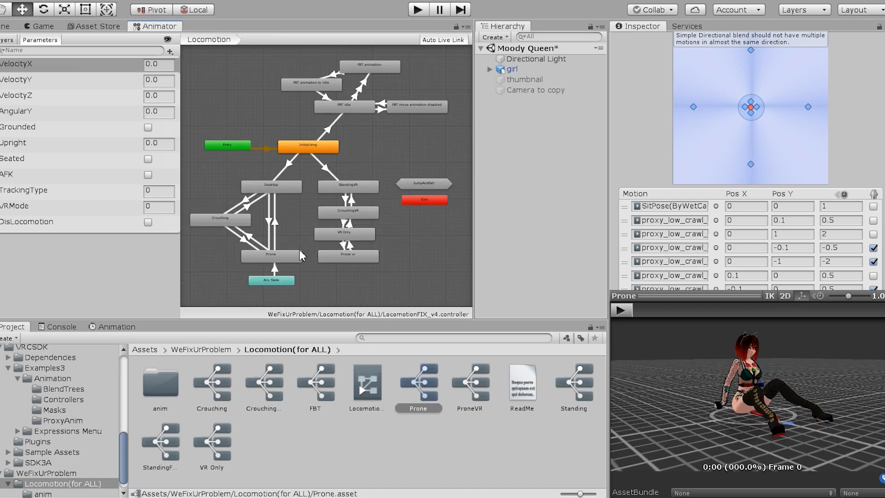
{"action": "double_click", "coordinate": [354, 186]}
{"action": "left_click", "coordinate": [300, 198]}
{"action": "scroll", "coordinate": [645, 184], "scroll_direction": "down", "scroll_amount": 5}
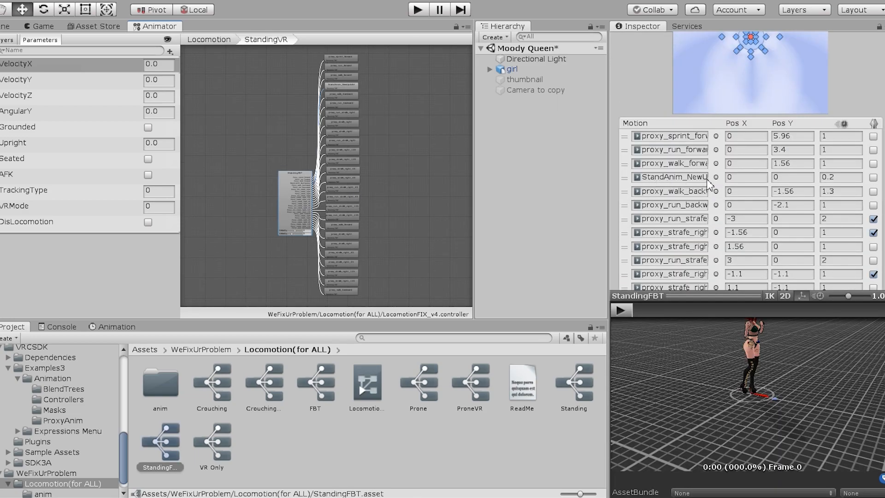
Inspect the blend trees of the CrouchingVR and Prone vr states, ending back at the Locomotion layer
{"action": "left_click", "coordinate": [208, 39]}
{"action": "double_click", "coordinate": [272, 194]}
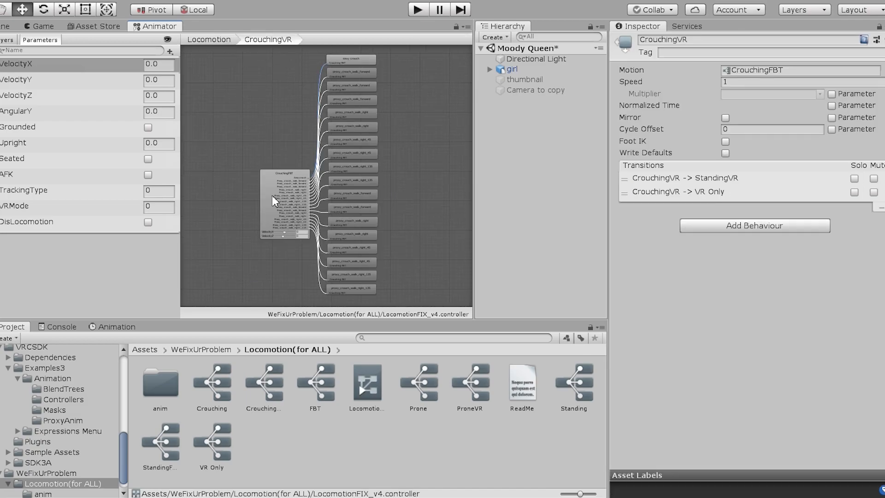
{"action": "left_click", "coordinate": [273, 197]}
{"action": "scroll", "coordinate": [655, 261], "scroll_direction": "down", "scroll_amount": 3}
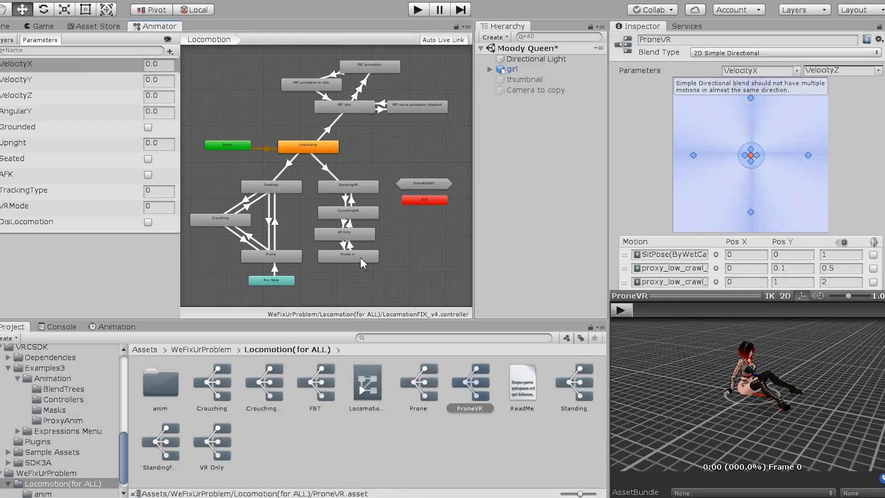
{"action": "double_click", "coordinate": [348, 261]}
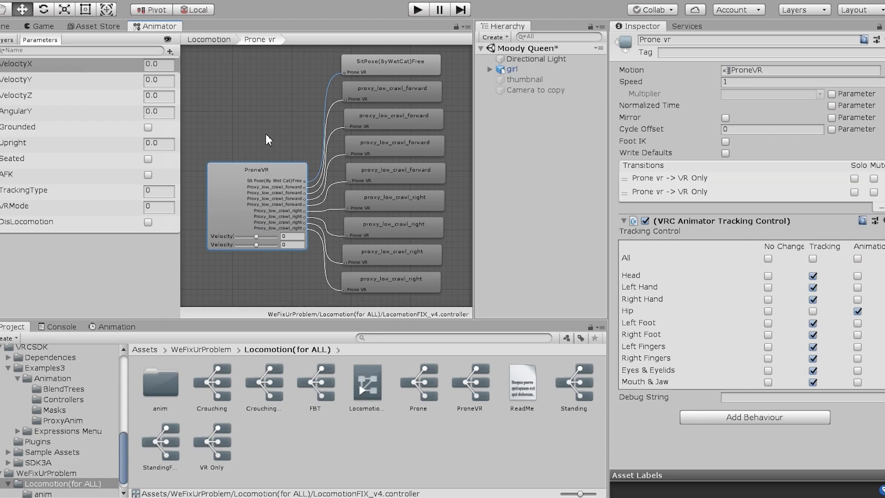
{"action": "left_click", "coordinate": [209, 39]}
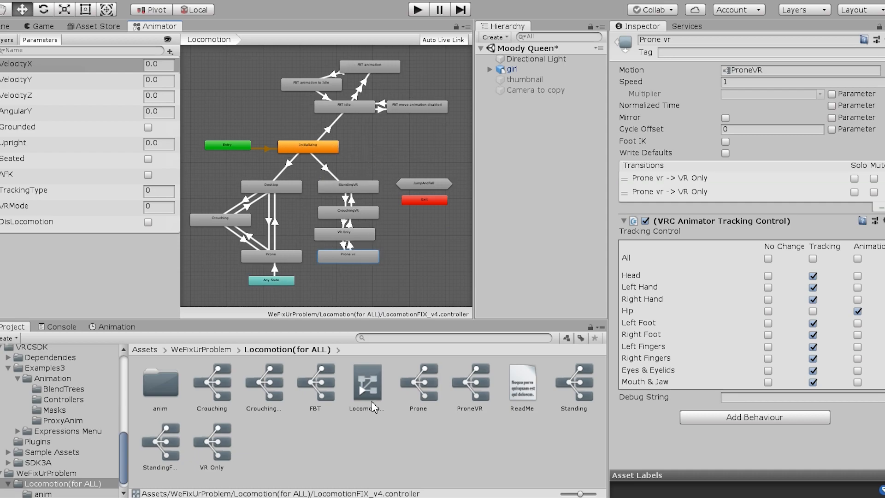
Assign the LocomotionFIX_v4 controller as the Base playable layer in the girl avatar's VRC Avatar Descriptor
{"action": "left_click", "coordinate": [520, 69]}
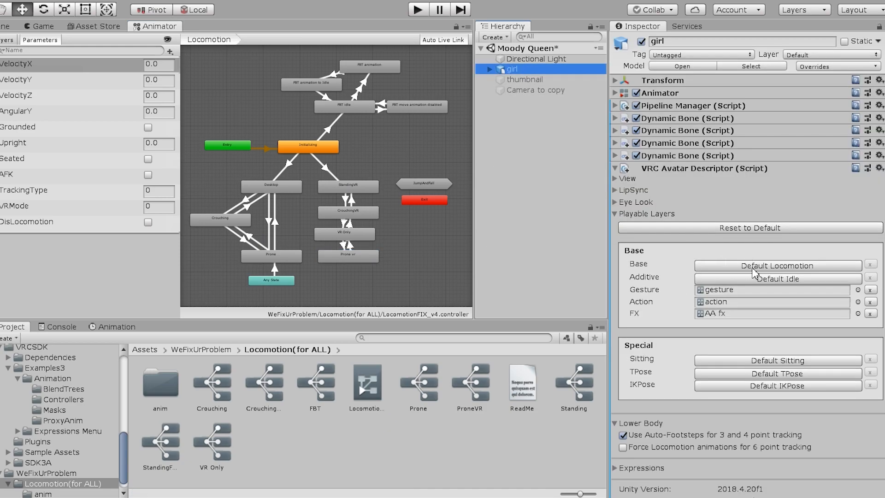
{"action": "left_click", "coordinate": [751, 268]}
{"action": "left_click_drag", "start_coordinate": [365, 386], "coordinate": [719, 267]}
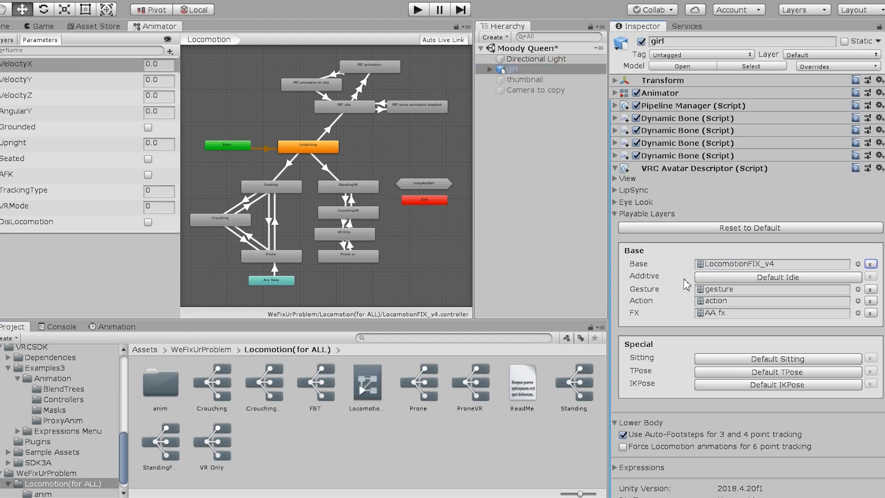
{"action": "scroll", "coordinate": [682, 288], "scroll_direction": "down", "scroll_amount": 2}
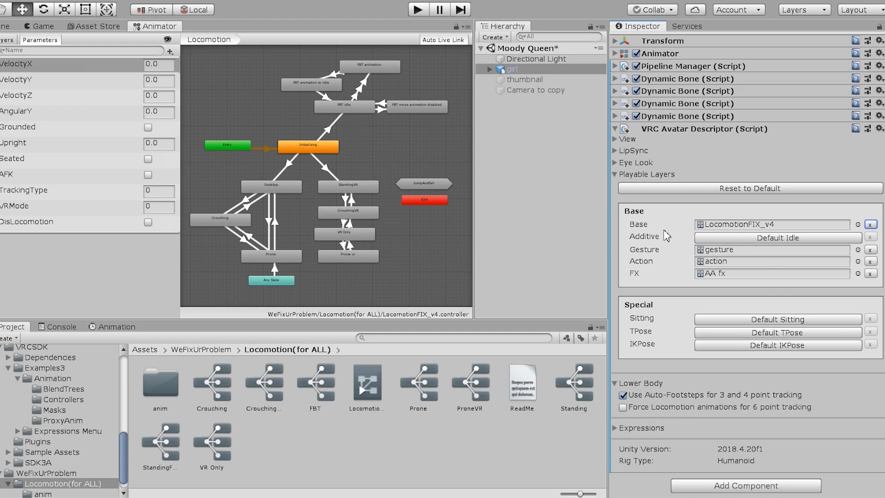
Examine the girl avatar in the Scene view, up close and at full length
{"action": "left_click", "coordinate": [6, 26]}
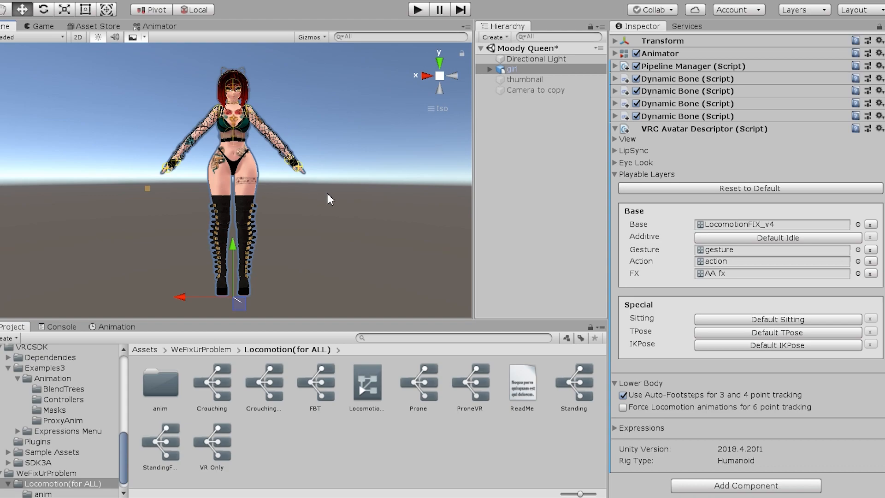
{"action": "scroll", "coordinate": [322, 148], "scroll_direction": "up", "scroll_amount": 7}
{"action": "middle_click_drag", "start_coordinate": [297, 139], "coordinate": [311, 236]}
{"action": "scroll", "coordinate": [314, 179], "scroll_direction": "up", "scroll_amount": 7}
{"action": "mouse_move", "coordinate": [314, 180]}
{"action": "right_mouse_down"}
{"action": "mouse_move", "coordinate": [343, 182]}
{"action": "mouse_move", "coordinate": [316, 169]}
{"action": "right_mouse_up"}
{"action": "scroll", "coordinate": [305, 174], "scroll_direction": "down", "scroll_amount": 5}
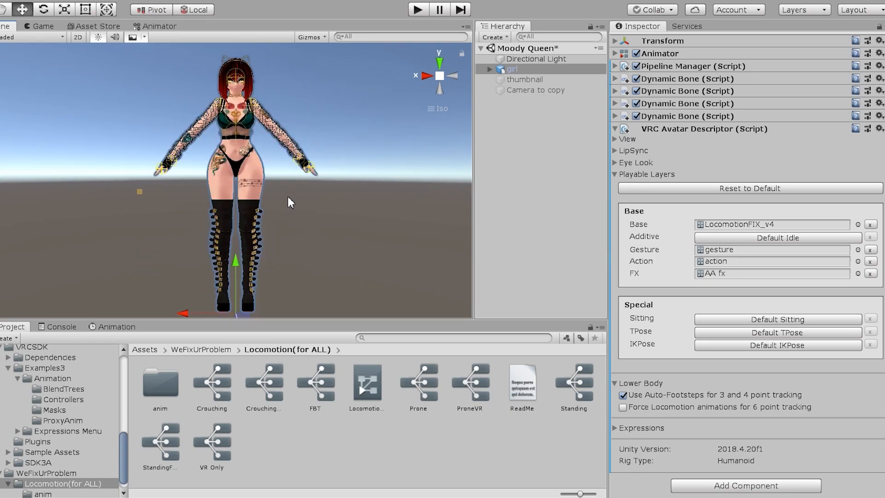
{"action": "right_click_drag", "start_coordinate": [316, 192], "coordinate": [322, 207]}
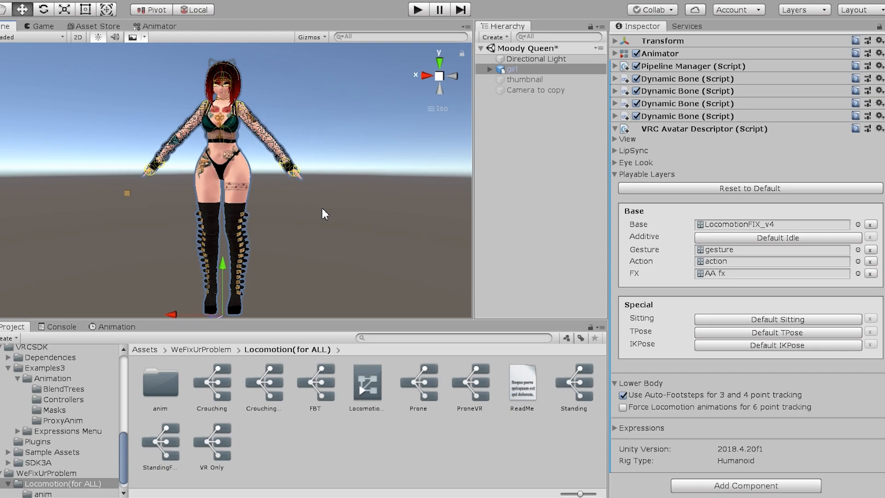
{"action": "scroll", "coordinate": [308, 208], "scroll_direction": "down", "scroll_amount": 2}
{"action": "middle_click_drag", "start_coordinate": [308, 207], "coordinate": [328, 198]}
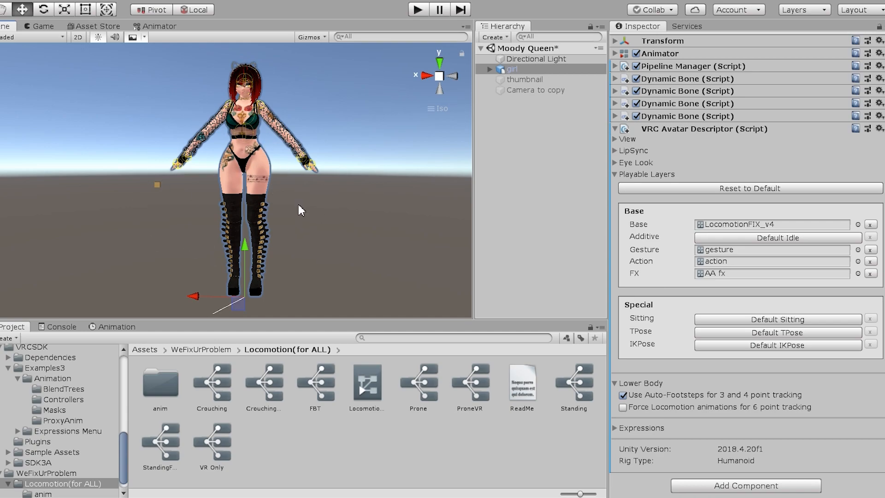
{"action": "mouse_move", "coordinate": [330, 205]}
{"action": "left_mouse_down", "text": "alt"}
{"action": "mouse_move", "coordinate": [166, 222]}
{"action": "mouse_move", "coordinate": [341, 194]}
{"action": "left_mouse_up", "text": "alt"}
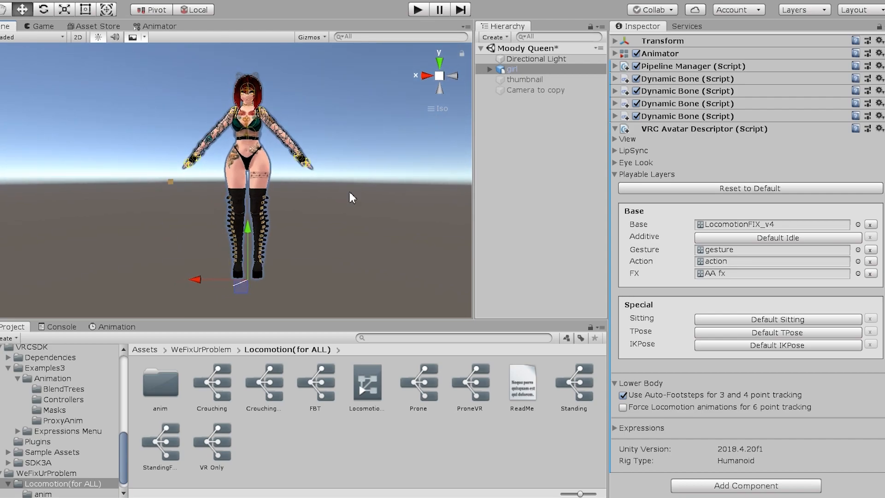